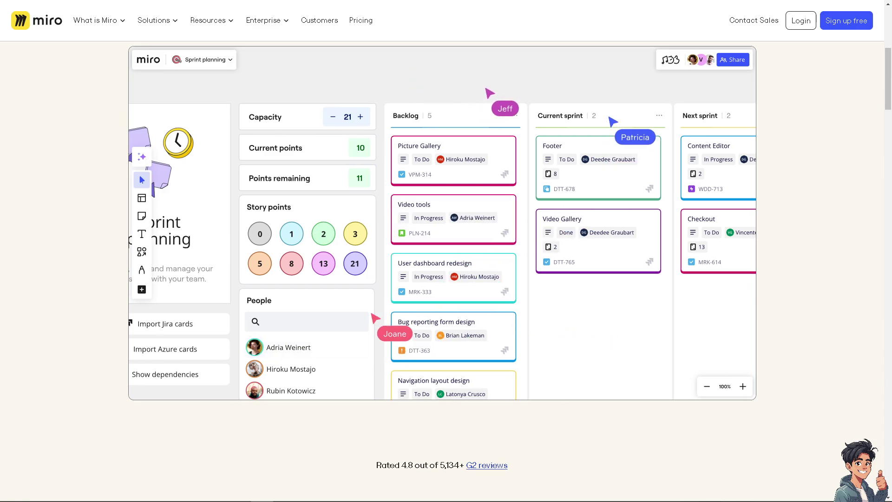
Step: Scroll the Miro homepage and go to the free sign-up page
{"action": "scroll", "coordinate": [504, 102], "scroll_direction": "up", "scroll_amount": 5}
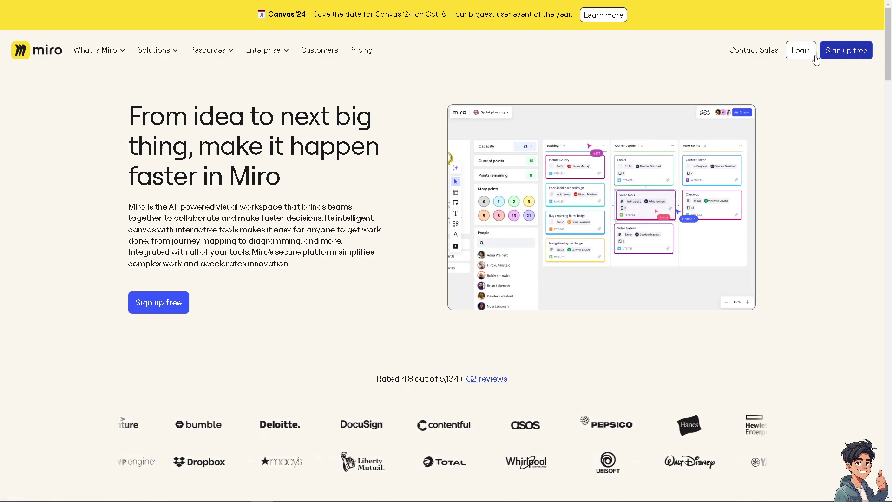
{"action": "left_click", "coordinate": [158, 310]}
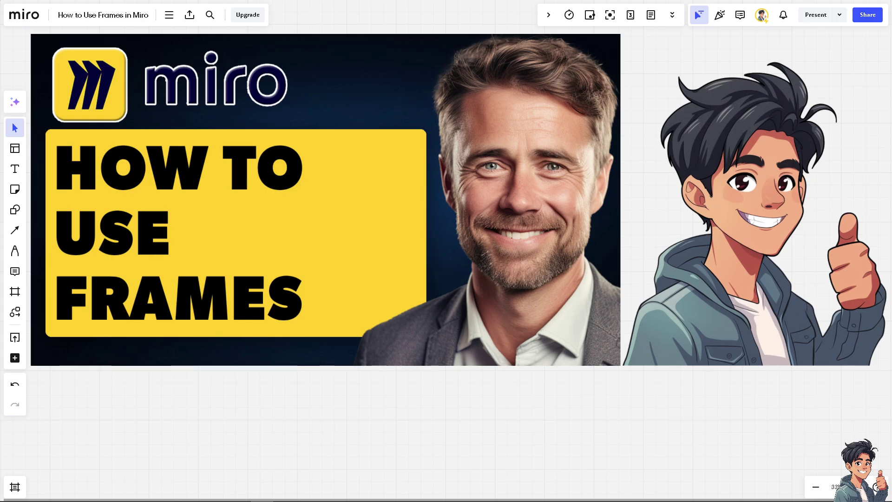
Step: Delete the How to Use Frames thumbnail, then select all remaining content and delete it
{"action": "left_click", "coordinate": [373, 126]}
{"action": "key", "text": "Delete"}
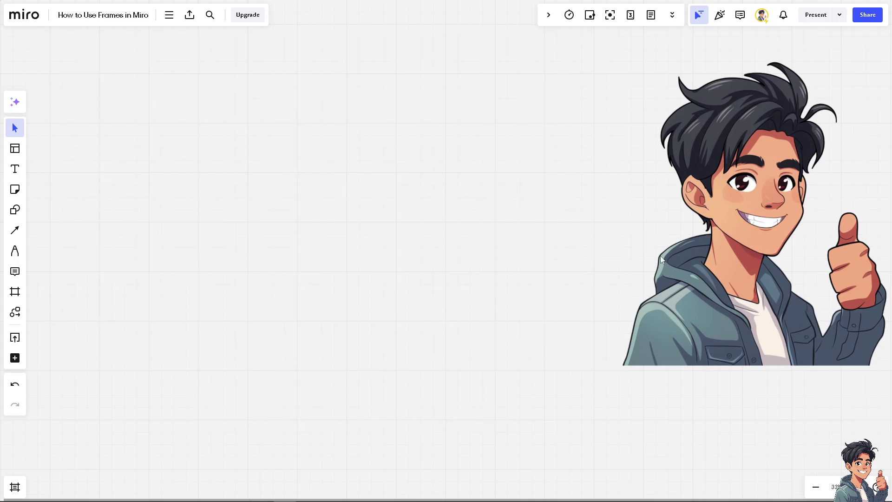
{"action": "key", "text": "ctrl+a"}
{"action": "key", "text": "Delete"}
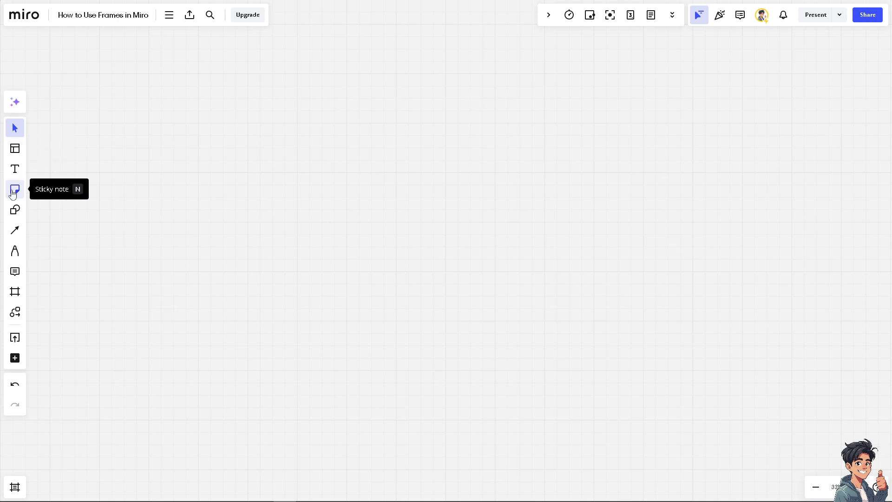
Step: Browse the presentation and Slides frame templates, then return to the frame size presets
{"action": "left_click", "coordinate": [14, 296]}
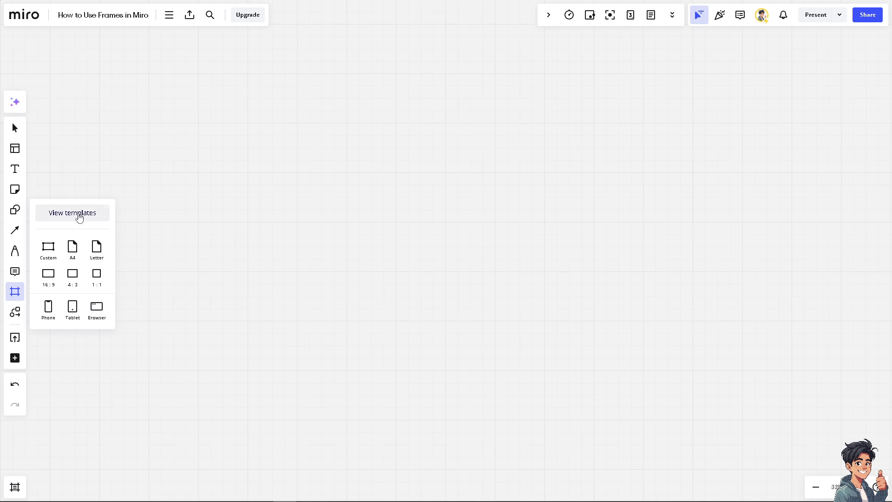
{"action": "left_click", "coordinate": [79, 215]}
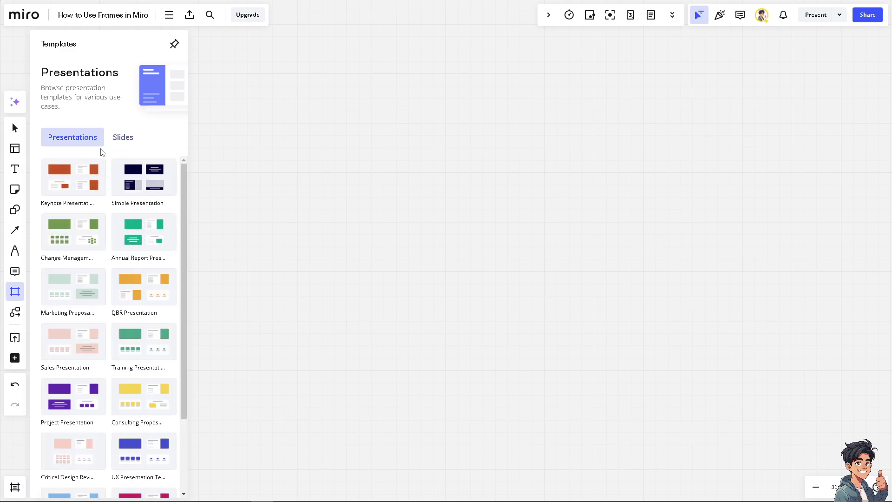
{"action": "scroll", "coordinate": [116, 325], "scroll_direction": "down", "scroll_amount": 5}
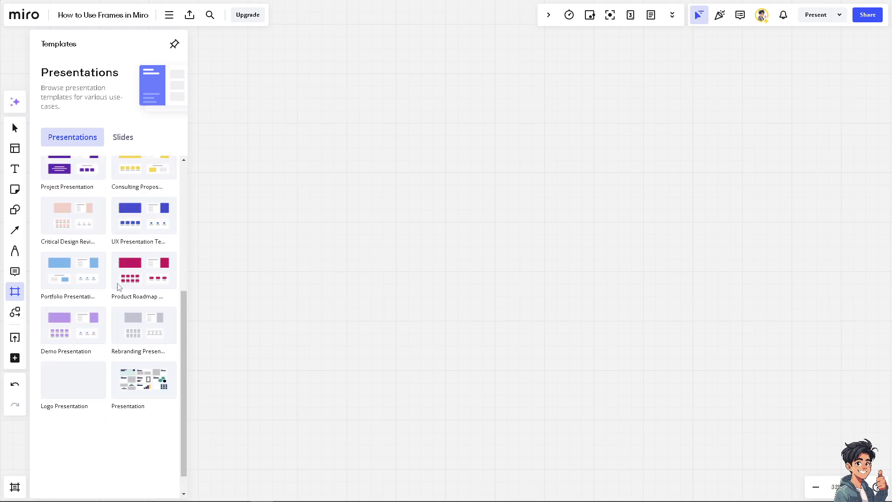
{"action": "left_click", "coordinate": [122, 137]}
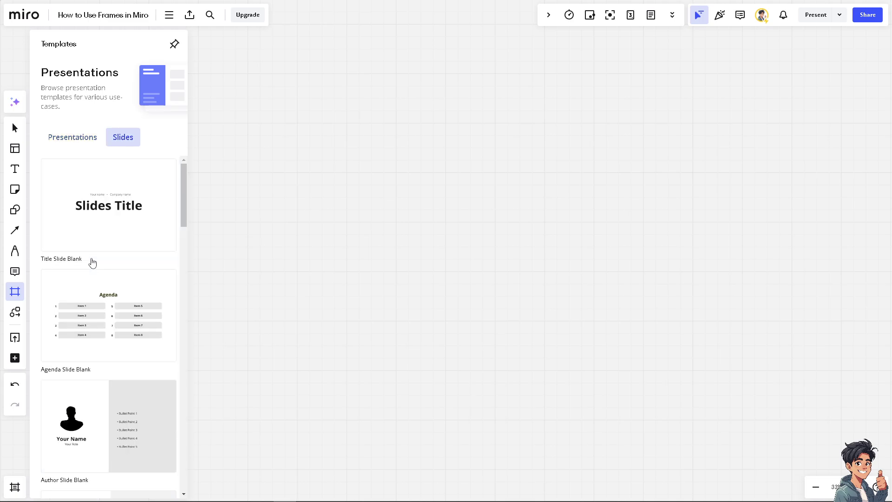
{"action": "scroll", "coordinate": [97, 286], "scroll_direction": "down", "scroll_amount": 5}
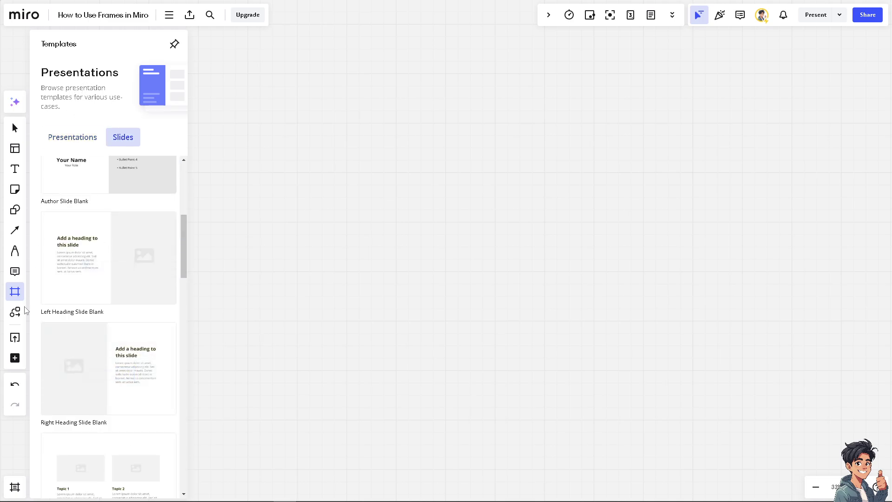
{"action": "left_click", "coordinate": [15, 292]}
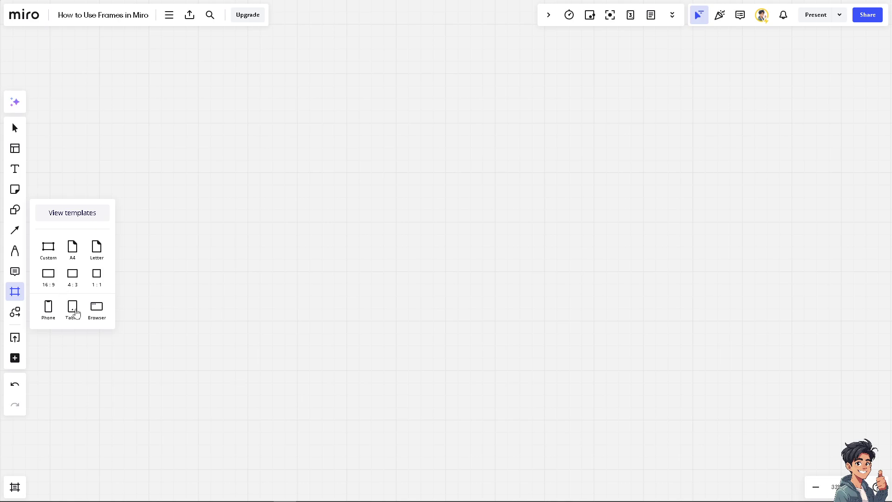
Step: Add a Phone frame, move it to the board's upper left and enlarge it
{"action": "left_click", "coordinate": [48, 309]}
{"action": "left_click", "coordinate": [245, 189]}
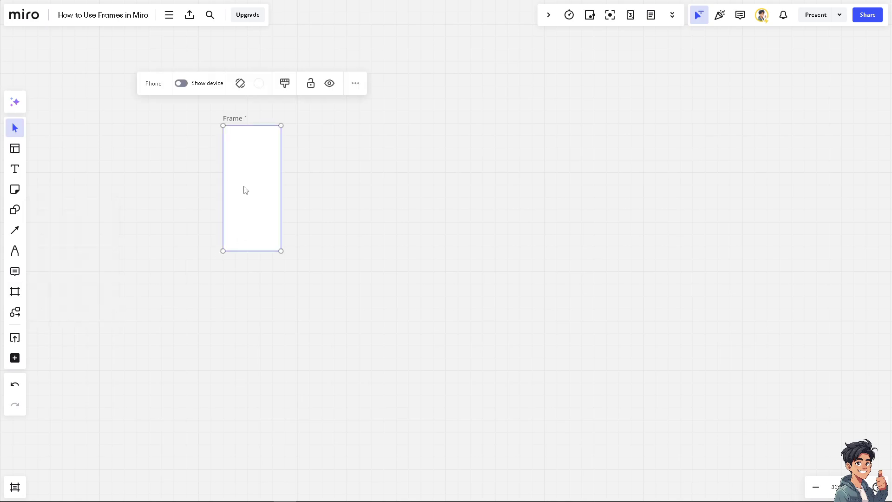
{"action": "left_click_drag", "start_coordinate": [247, 165], "coordinate": [73, 130]}
{"action": "left_click_drag", "start_coordinate": [110, 217], "coordinate": [184, 377]}
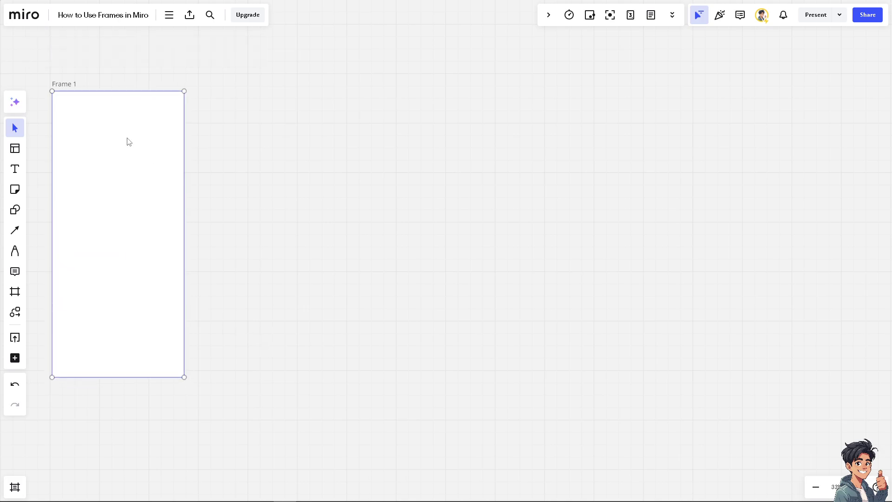
Step: Rename the phone frame to 'Andy'
{"action": "double_click", "coordinate": [77, 84]}
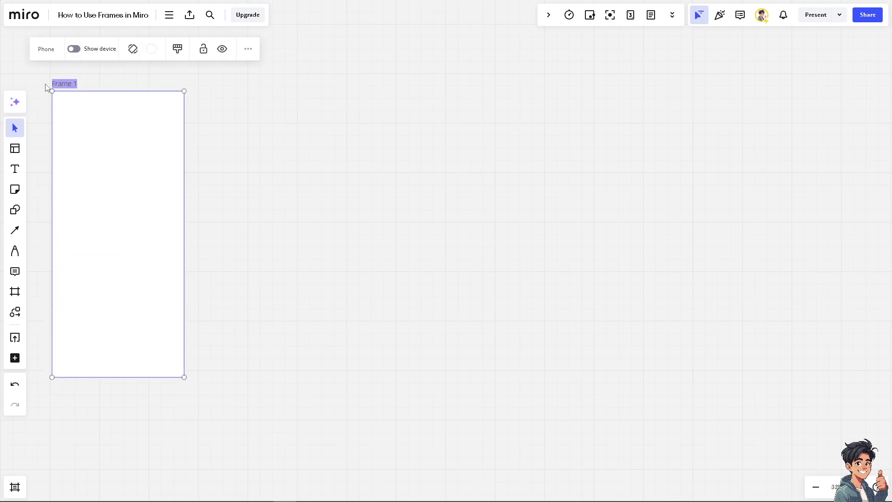
{"action": "type", "text": "Andy"}
{"action": "left_click", "coordinate": [110, 153]}
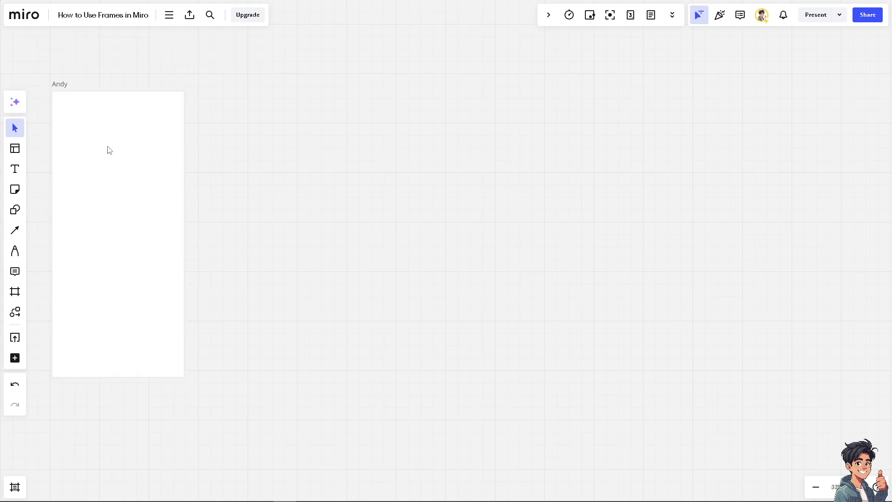
{"action": "left_click", "coordinate": [110, 147]}
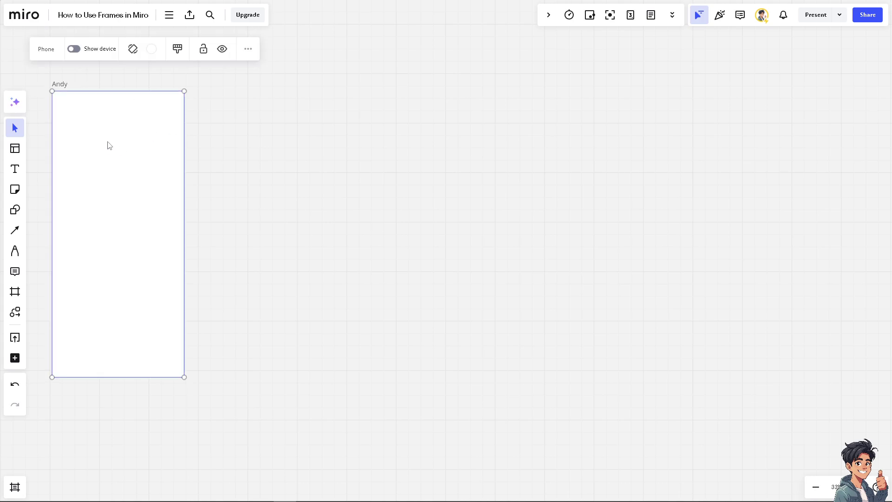
Step: Fill the Andy frame red and make it slightly taller and wider
{"action": "left_click", "coordinate": [149, 53]}
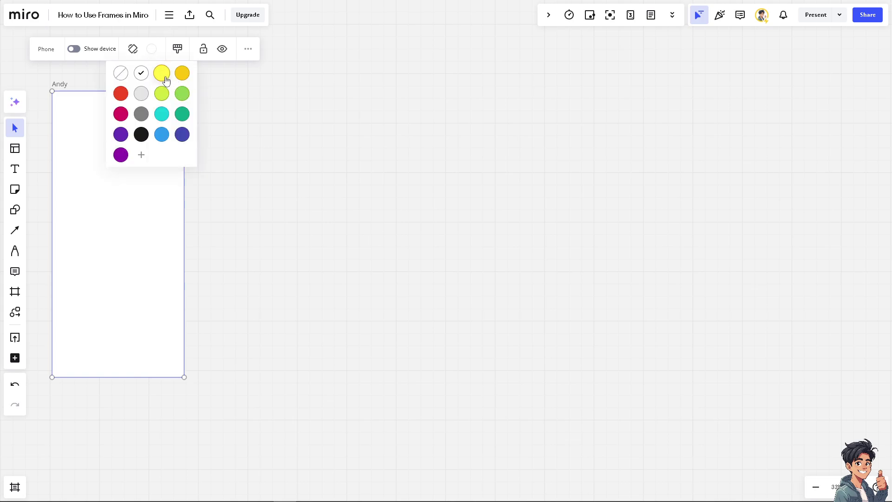
{"action": "left_click", "coordinate": [120, 93]}
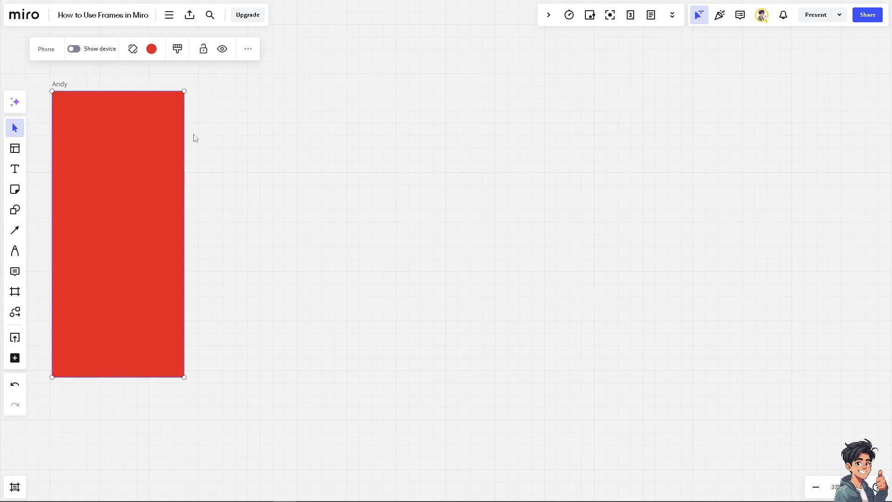
{"action": "mouse_move", "coordinate": [183, 91]}
{"action": "left_mouse_down"}
{"action": "mouse_move", "coordinate": [130, 144]}
{"action": "mouse_move", "coordinate": [190, 77]}
{"action": "left_mouse_up"}
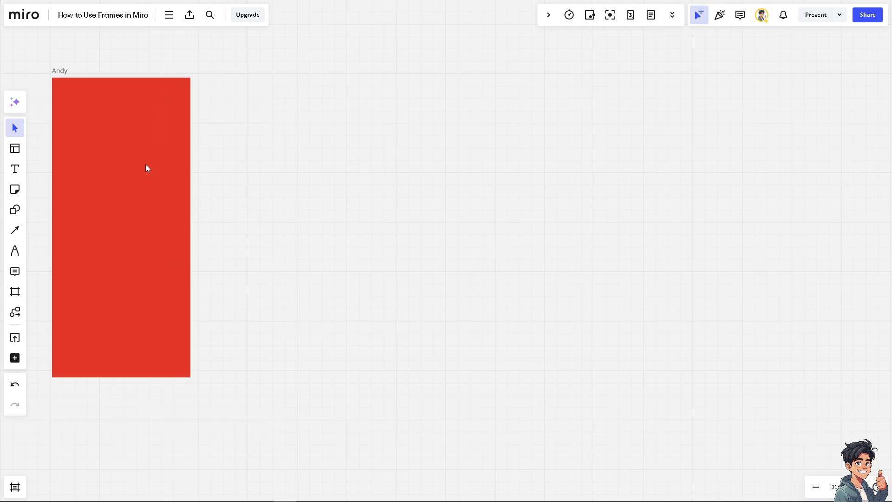
{"action": "left_click", "coordinate": [247, 419]}
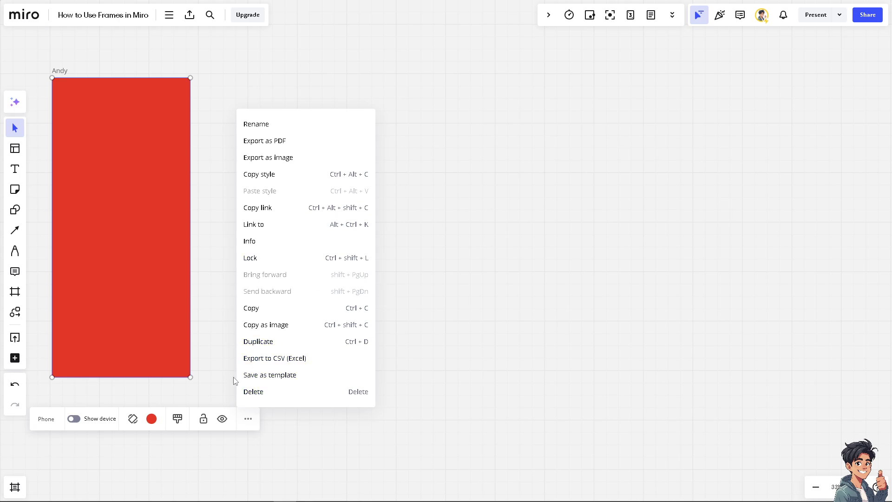
Step: Upload the ANDY LOGO OBS.png cartoon, fit it inside the red Andy frame, and duplicate it
{"action": "left_click", "coordinate": [129, 266]}
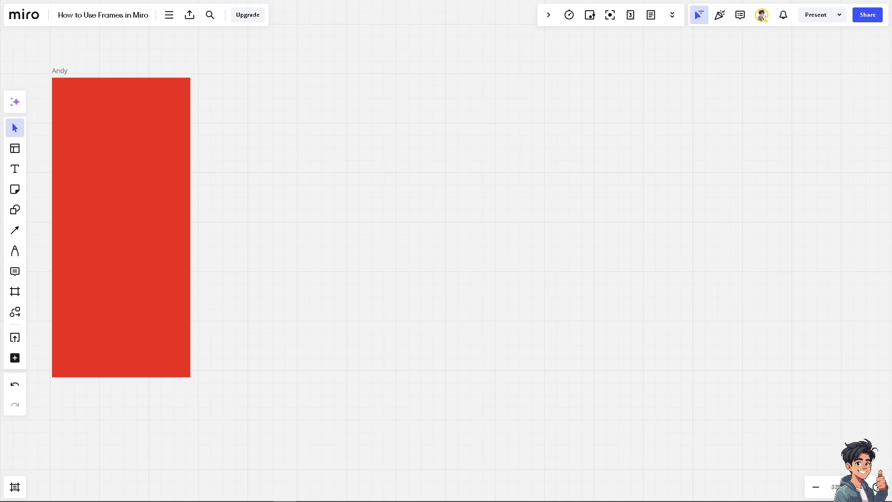
{"action": "left_click", "coordinate": [15, 337]}
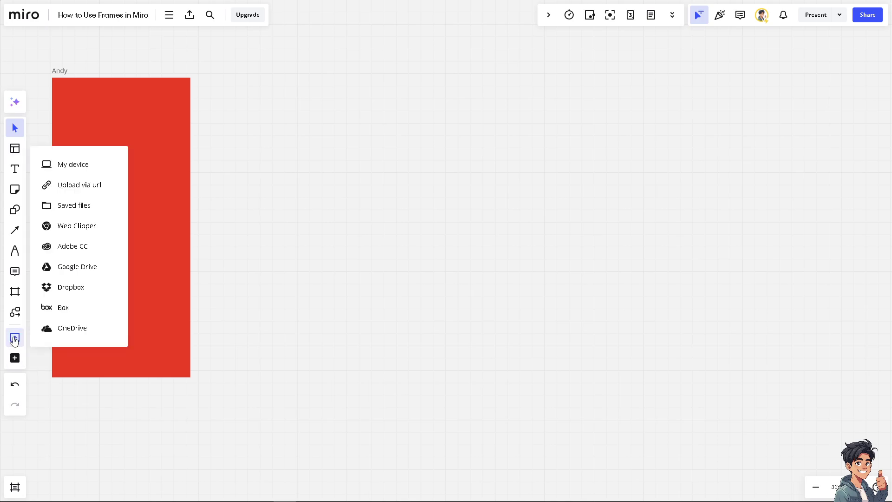
{"action": "left_click", "coordinate": [90, 168]}
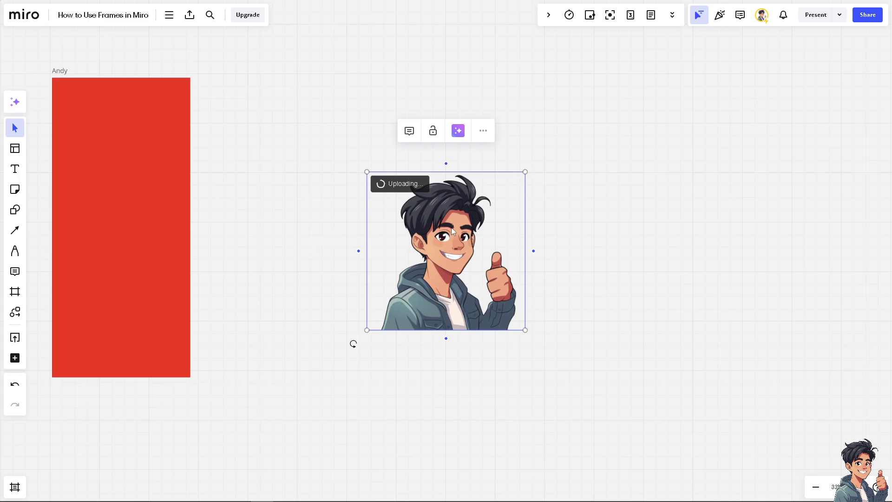
{"action": "left_click_drag", "start_coordinate": [450, 232], "coordinate": [142, 193]}
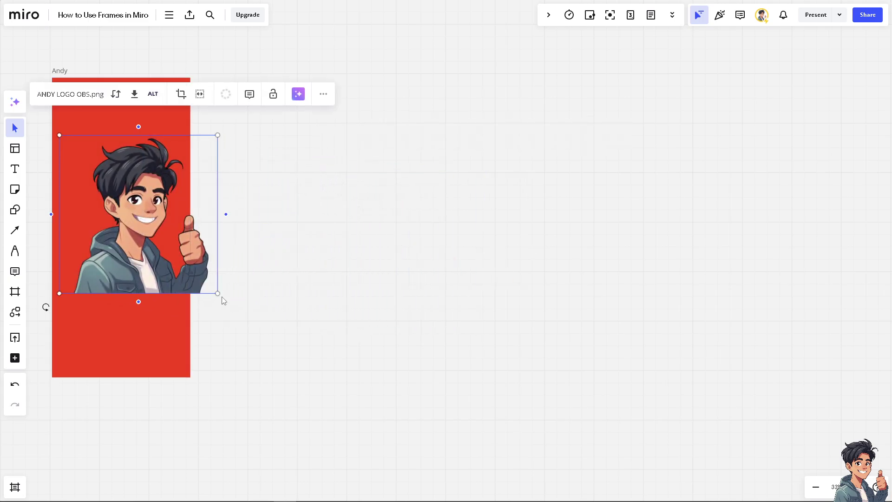
{"action": "left_click_drag", "start_coordinate": [217, 294], "coordinate": [181, 254]}
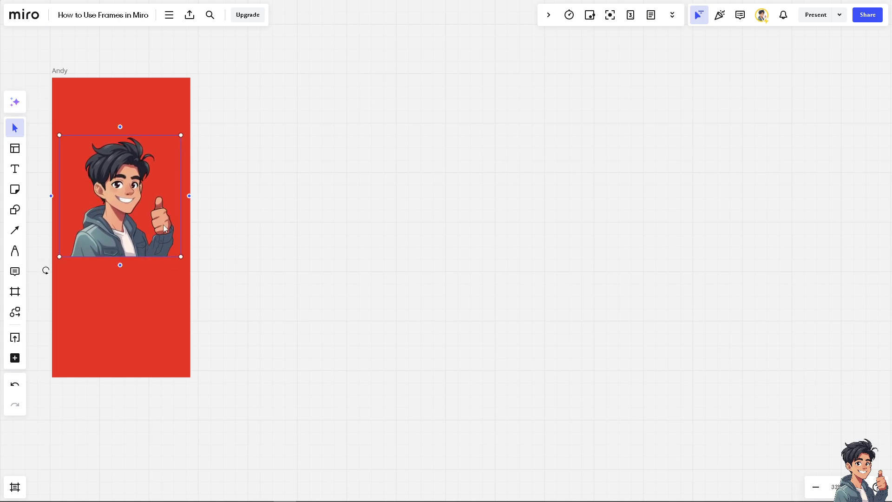
{"action": "left_click_drag", "start_coordinate": [133, 178], "coordinate": [88, 239]}
{"action": "key", "text": "ctrl+d"}
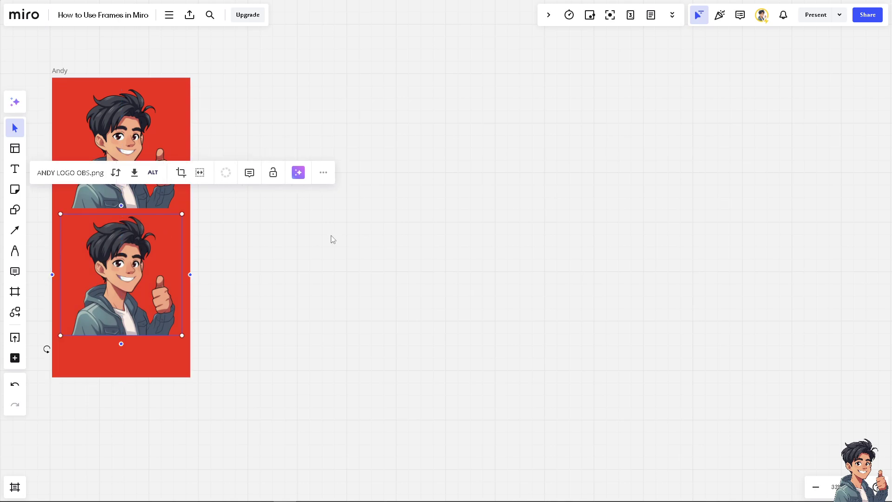
{"action": "left_click", "coordinate": [294, 113]}
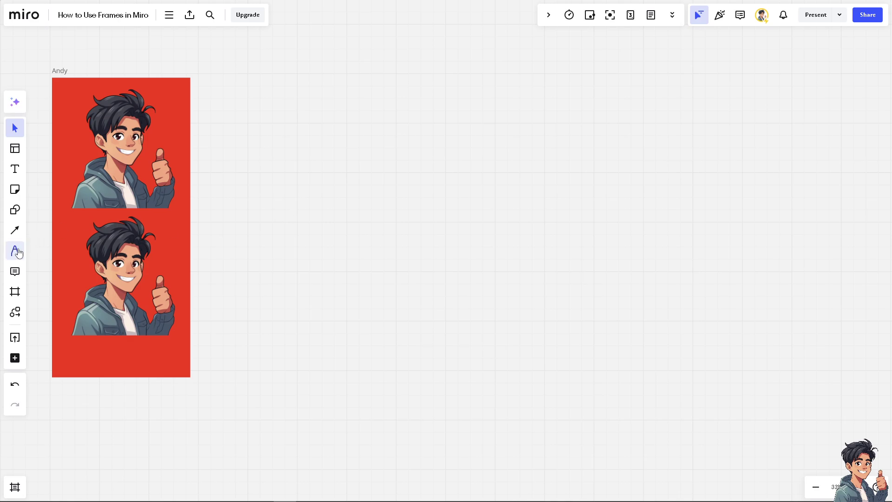
Step: Add a browser-sized Frame 1 beside Andy, enlarge it to Andy's height and fill it light yellow
{"action": "left_click", "coordinate": [15, 291]}
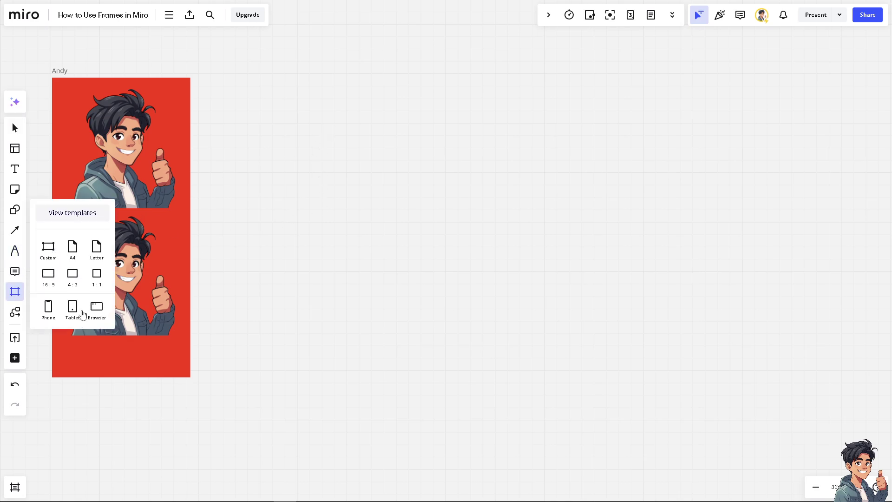
{"action": "left_click", "coordinate": [97, 309]}
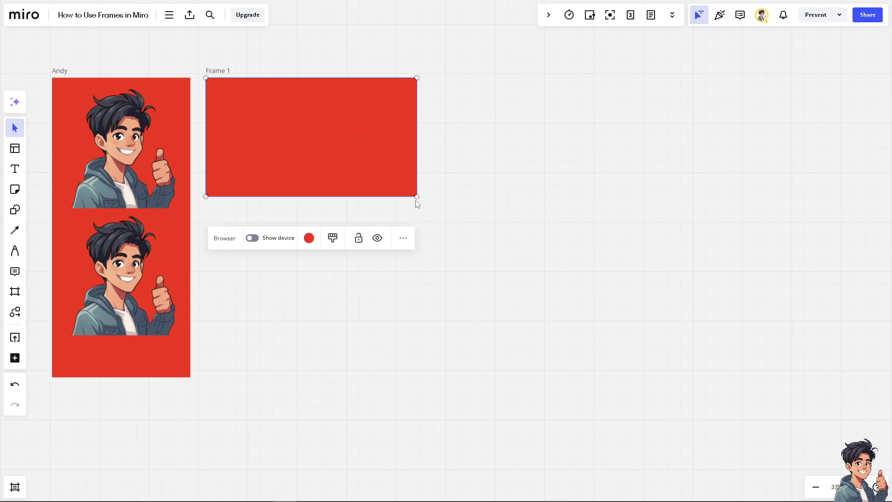
{"action": "left_click_drag", "start_coordinate": [417, 196], "coordinate": [640, 377]}
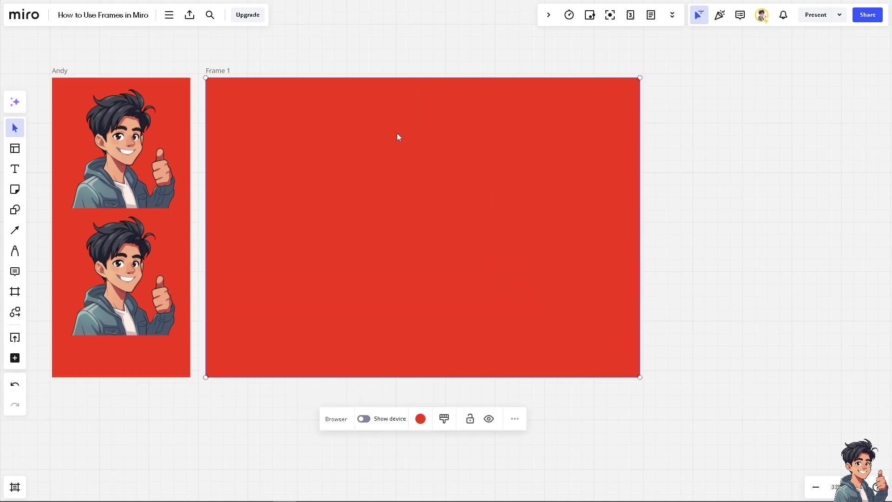
{"action": "left_click", "coordinate": [398, 137]}
{"action": "left_click", "coordinate": [420, 419]}
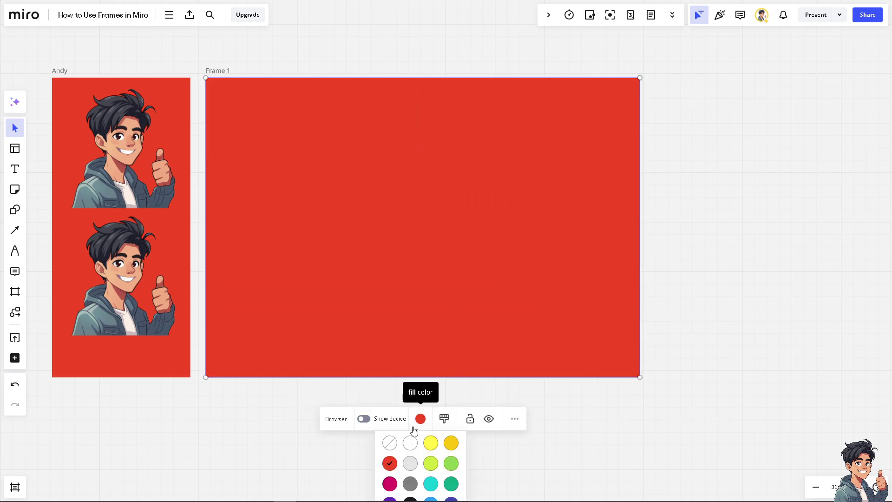
{"action": "left_click", "coordinate": [431, 445]}
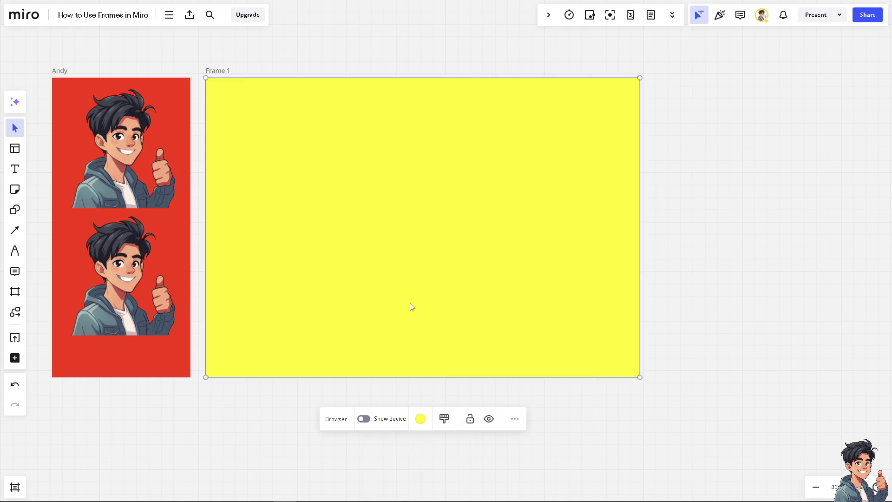
Step: Upload the How to Use Frames thumbnail and stretch it across Frame 1's width
{"action": "left_click", "coordinate": [15, 337]}
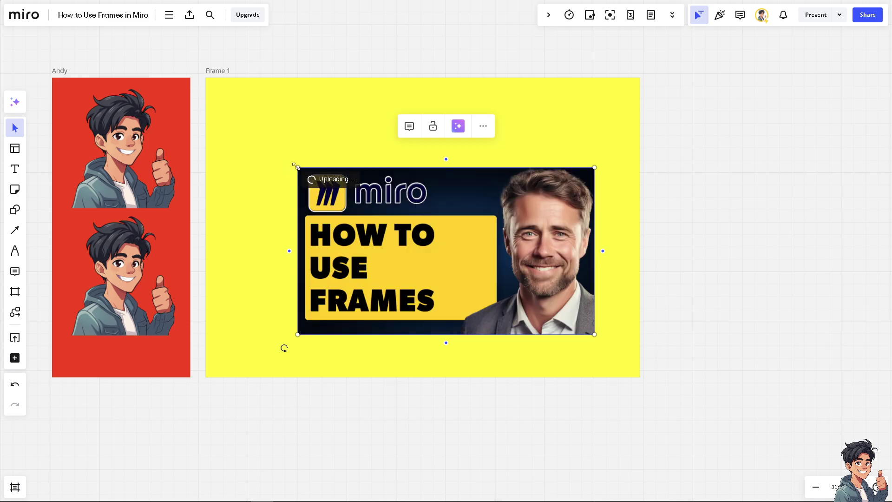
{"action": "left_click_drag", "start_coordinate": [295, 165], "coordinate": [224, 89]}
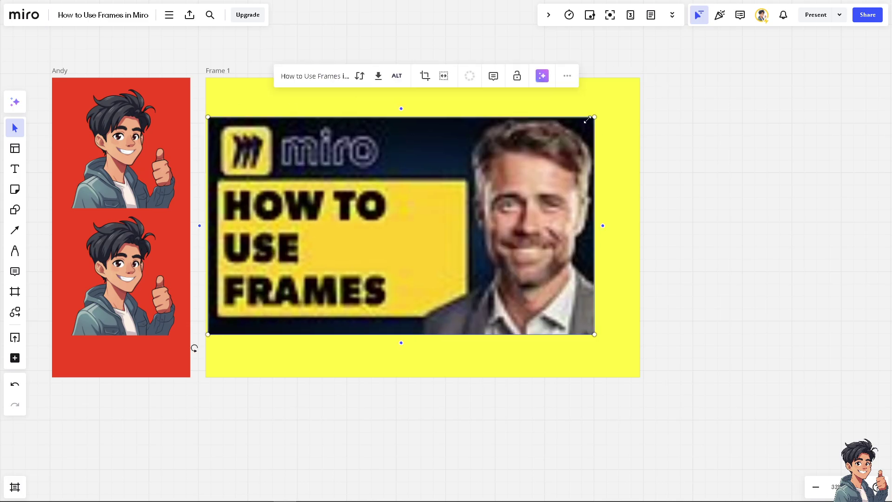
{"action": "left_click_drag", "start_coordinate": [595, 116], "coordinate": [640, 92]}
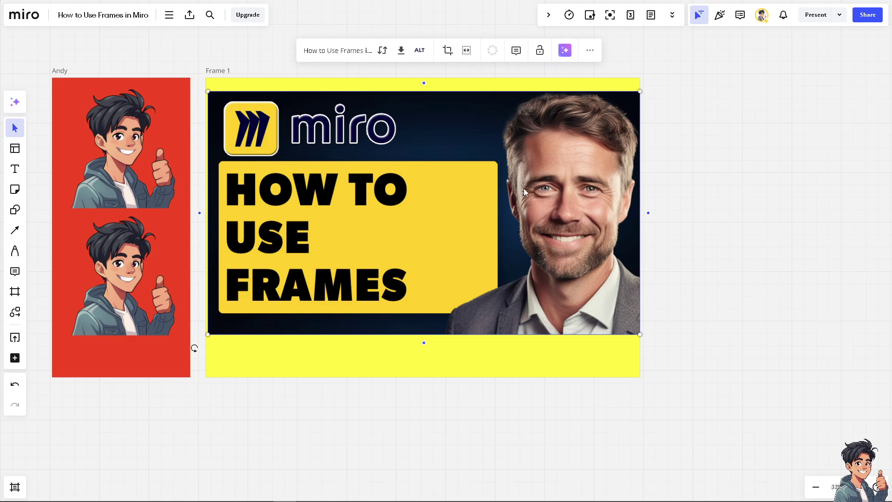
{"action": "left_click_drag", "start_coordinate": [523, 188], "coordinate": [524, 188]}
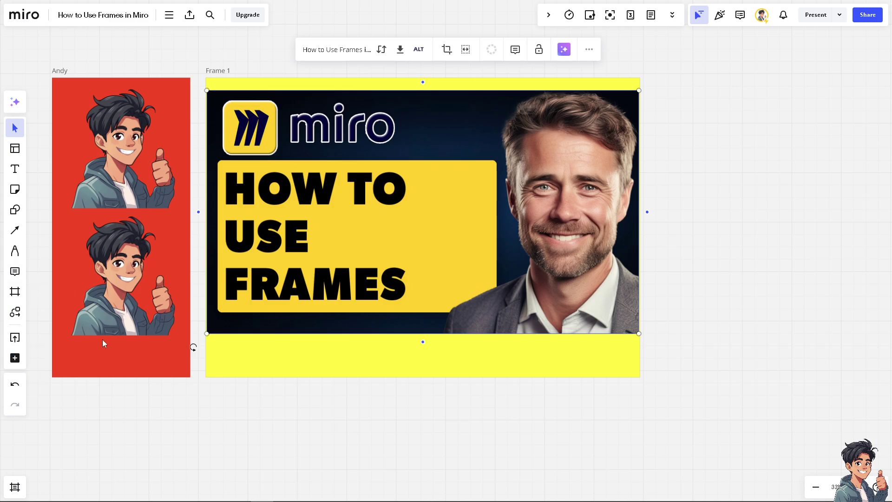
Step: Add a tablet-sized Frame 2 right of Frame 1, enlarge it to full height and fill it green
{"action": "left_click", "coordinate": [14, 292]}
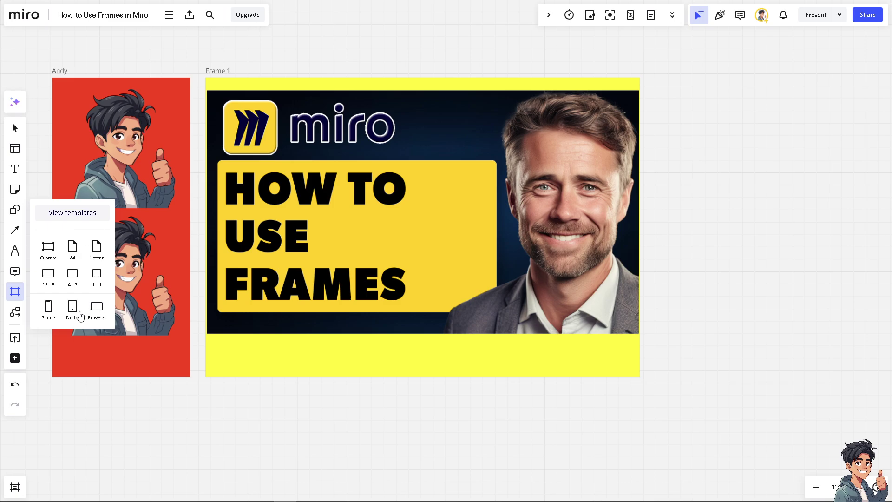
{"action": "left_click", "coordinate": [73, 310]}
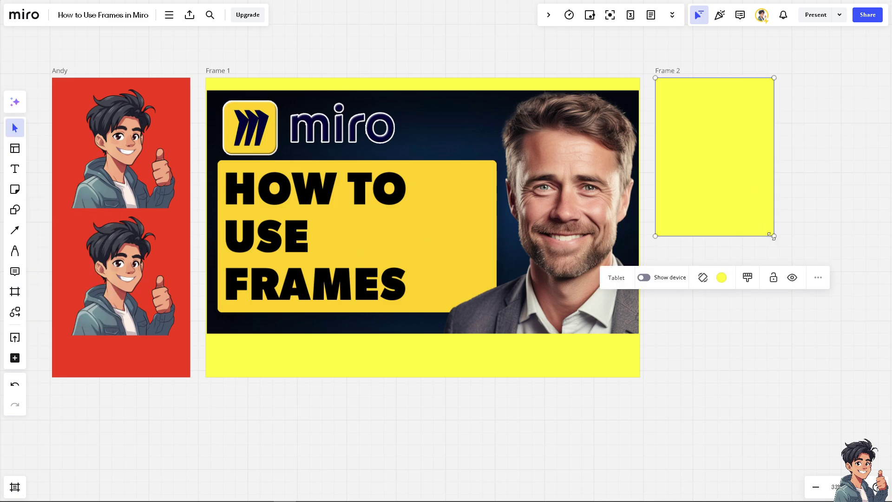
{"action": "left_click_drag", "start_coordinate": [771, 236], "coordinate": [841, 402]}
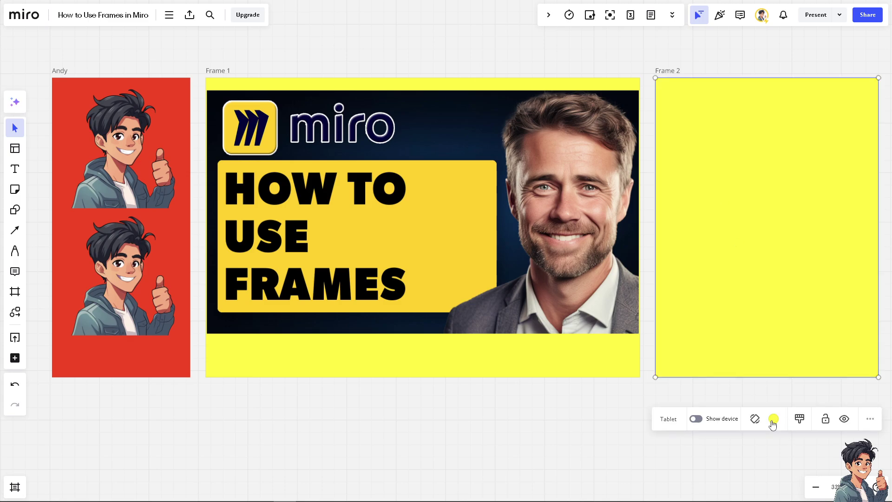
{"action": "left_click", "coordinate": [773, 420]}
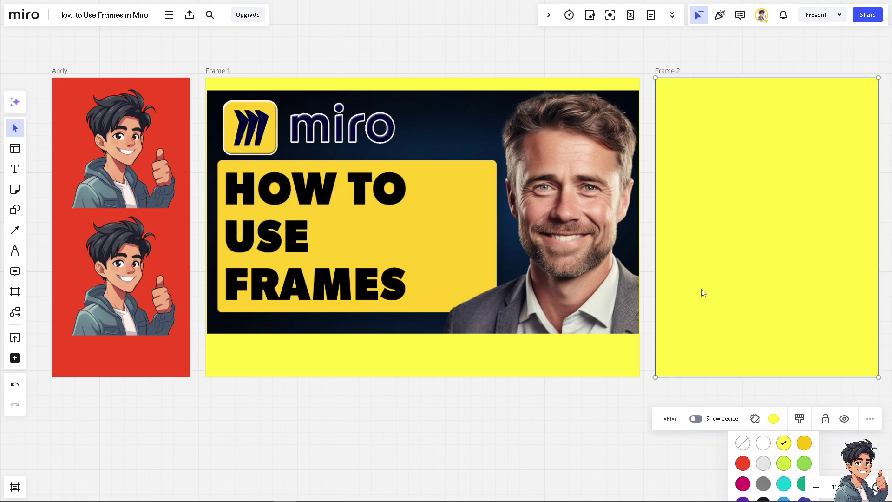
{"action": "left_click", "coordinate": [805, 465]}
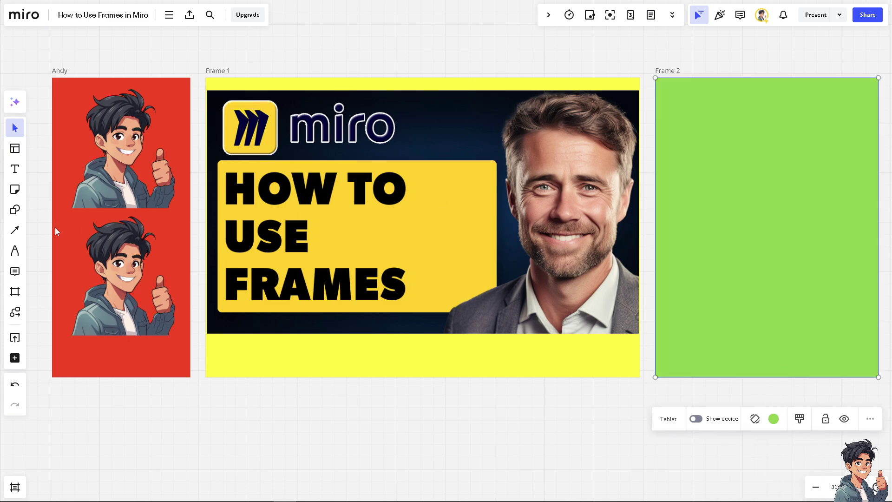
Step: Upload the cartoon portrait into Frame 2's top-left and copy it into a two-column grid
{"action": "left_click", "coordinate": [14, 338]}
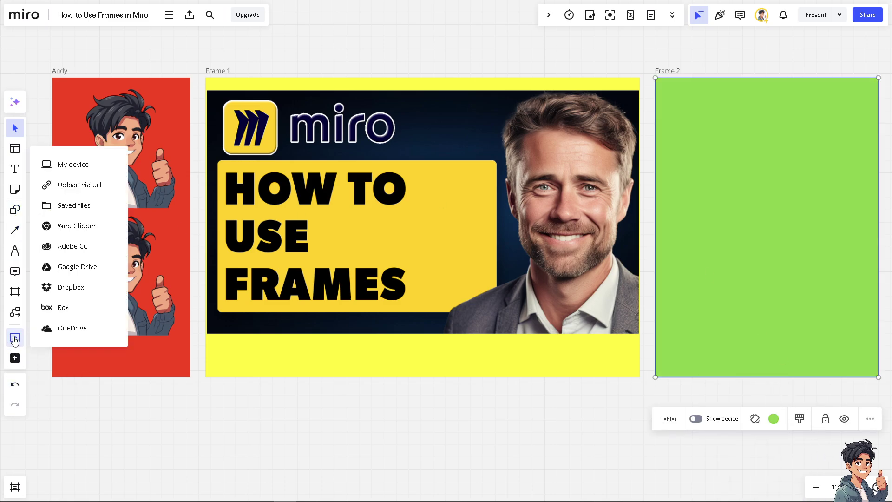
{"action": "left_click", "coordinate": [63, 166]}
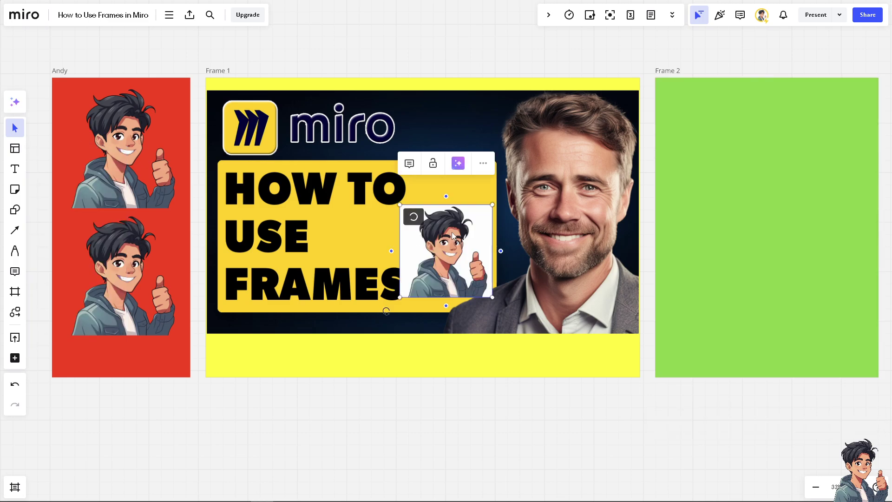
{"action": "left_click_drag", "start_coordinate": [452, 233], "coordinate": [717, 111]}
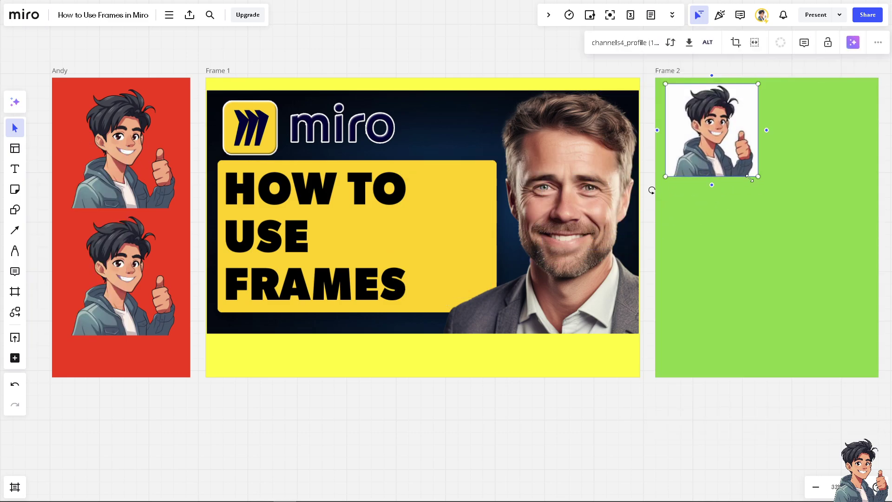
{"action": "left_click_drag", "start_coordinate": [733, 147], "coordinate": [790, 327]}
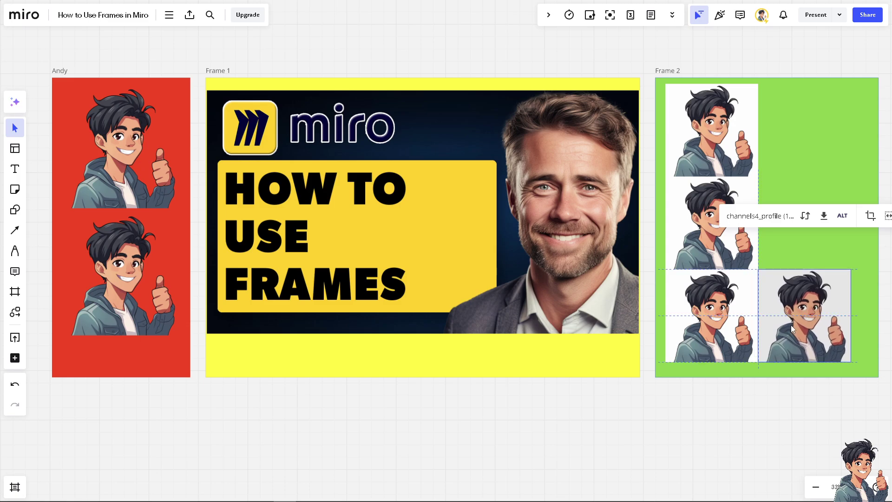
{"action": "left_click_drag", "start_coordinate": [789, 278], "coordinate": [819, 152]}
{"action": "left_click", "coordinate": [557, 422]}
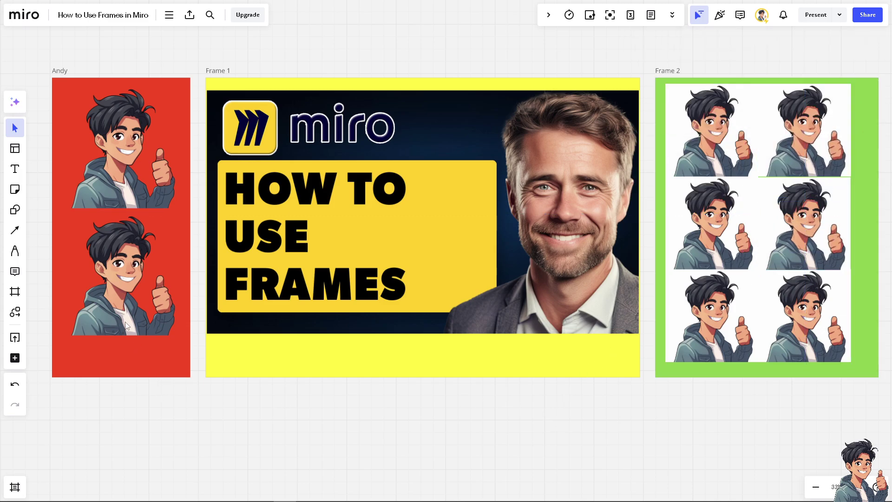
Step: Rename Frame 1 to 'Guide'
{"action": "scroll", "coordinate": [305, 412], "scroll_direction": "down", "scroll_amount": 5}
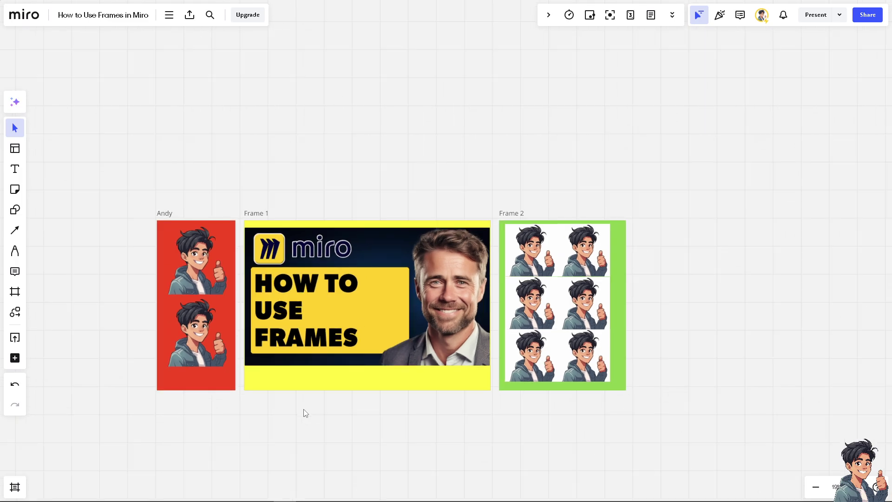
{"action": "scroll", "coordinate": [305, 413], "scroll_direction": "down", "scroll_amount": 3}
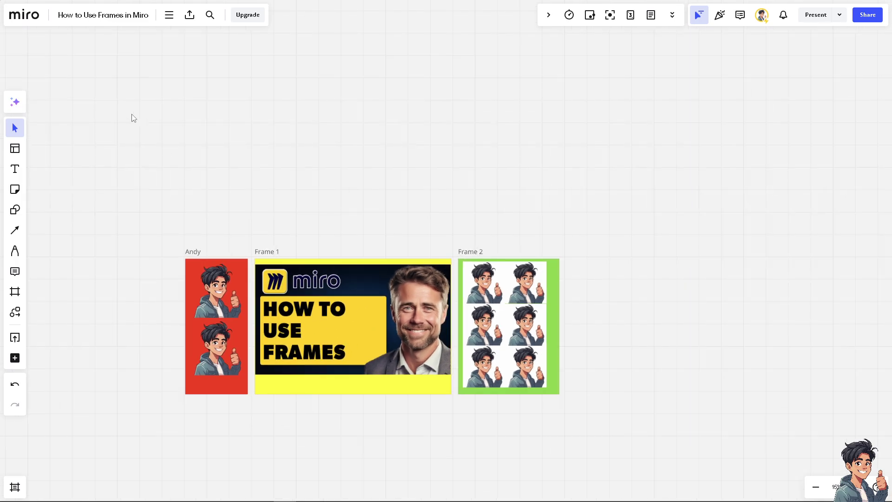
{"action": "scroll", "coordinate": [130, 199], "scroll_direction": "down", "scroll_amount": 2}
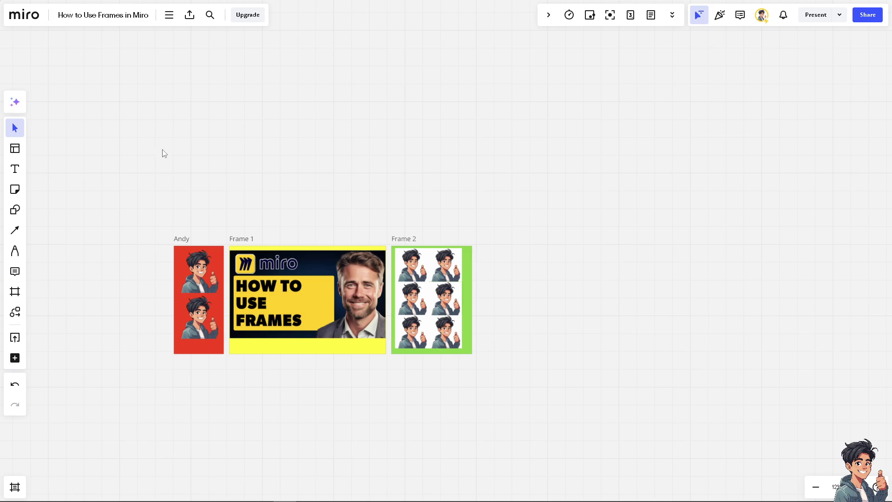
{"action": "scroll", "coordinate": [148, 273], "scroll_direction": "up", "scroll_amount": 5}
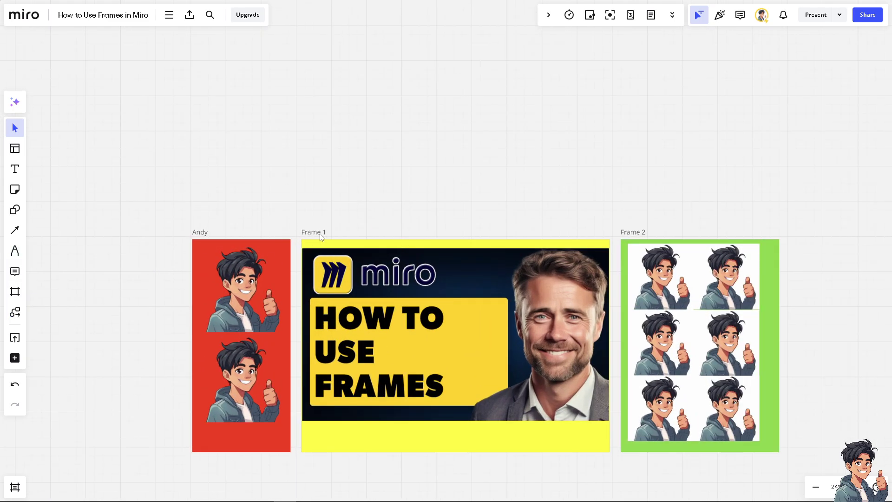
{"action": "left_click", "coordinate": [323, 233]}
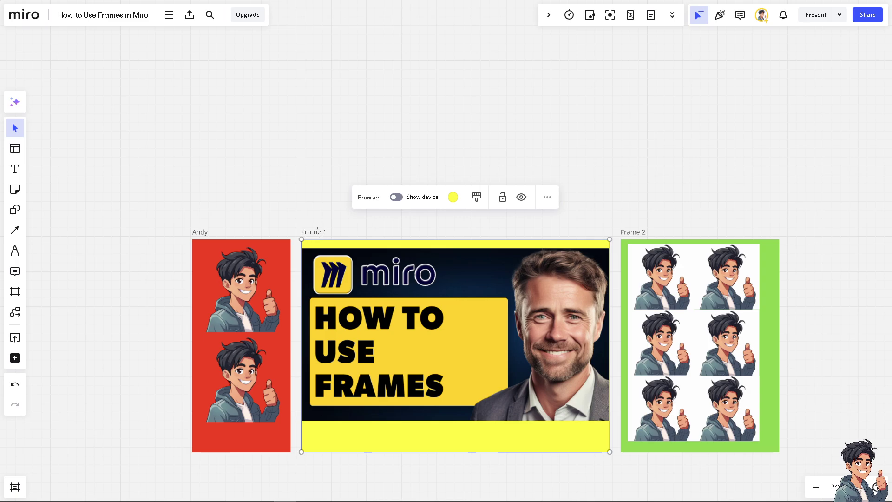
{"action": "left_click", "coordinate": [326, 232]}
{"action": "left_click", "coordinate": [311, 235]}
{"action": "double_click", "coordinate": [311, 234]}
{"action": "type", "text": "Guide"}
{"action": "left_click", "coordinate": [641, 233]}
Step: Replace Frame 2's title with the pasted 'How to Use Frames in Miro'
{"action": "double_click", "coordinate": [641, 232]}
{"action": "key", "text": "BackSpace"}
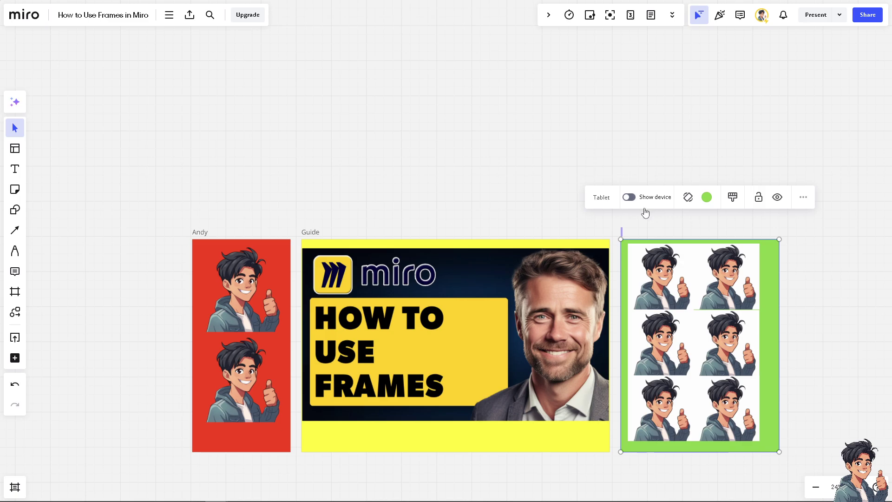
{"action": "left_click", "coordinate": [633, 231]}
{"action": "type", "text": "How to Use Frames in Miro"}
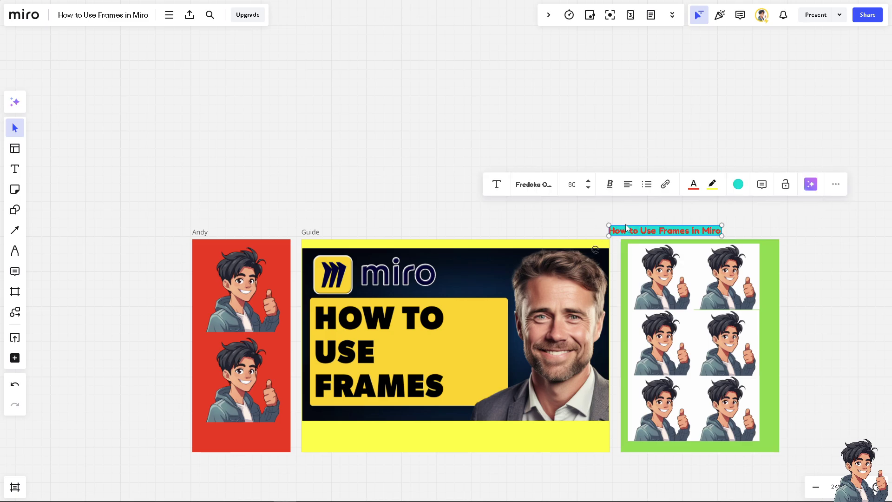
{"action": "left_click", "coordinate": [536, 228]}
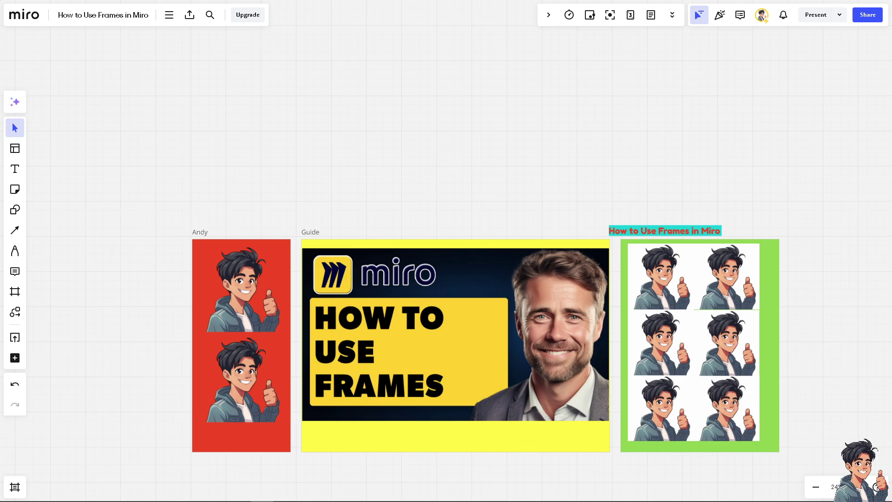
{"action": "scroll", "coordinate": [133, 149], "scroll_direction": "right", "scroll_amount": 1}
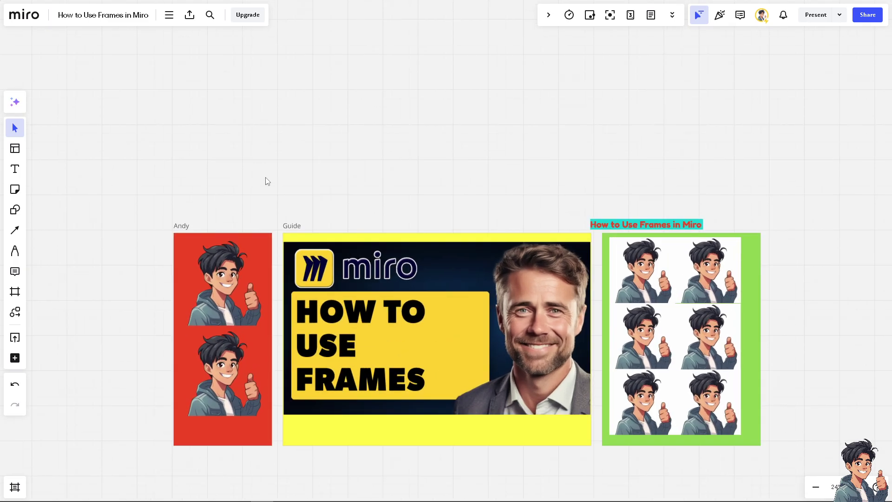
{"action": "scroll", "coordinate": [267, 182], "scroll_direction": "up", "scroll_amount": 5}
{"action": "scroll", "coordinate": [184, 455], "scroll_direction": "down", "scroll_amount": 3}
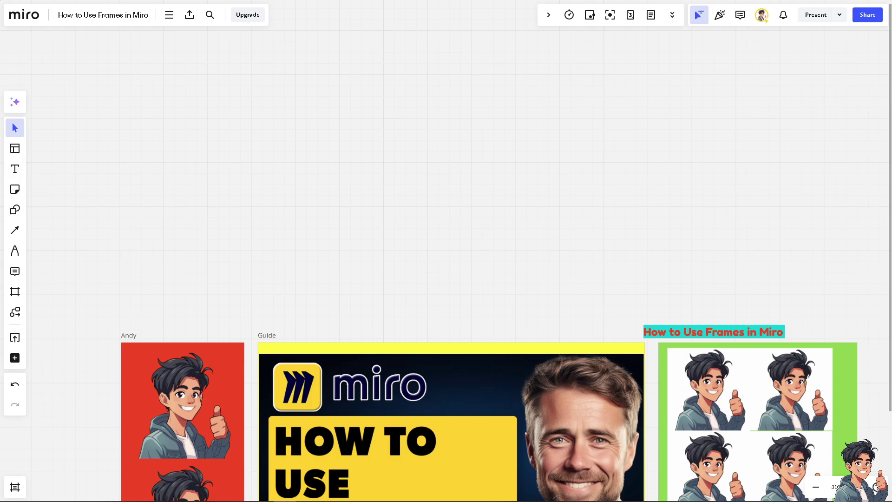
{"action": "scroll", "coordinate": [79, 130], "scroll_direction": "down", "scroll_amount": 2}
{"action": "left_click", "coordinate": [364, 107]}
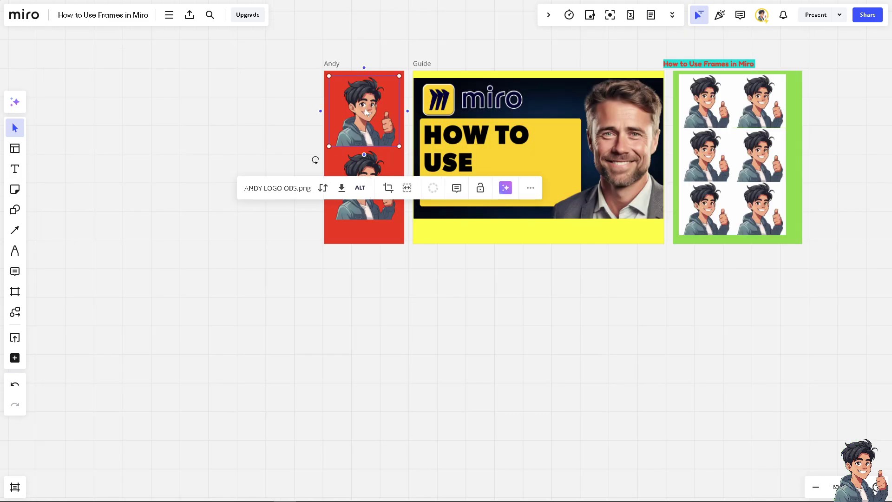
{"action": "left_click", "coordinate": [435, 189]}
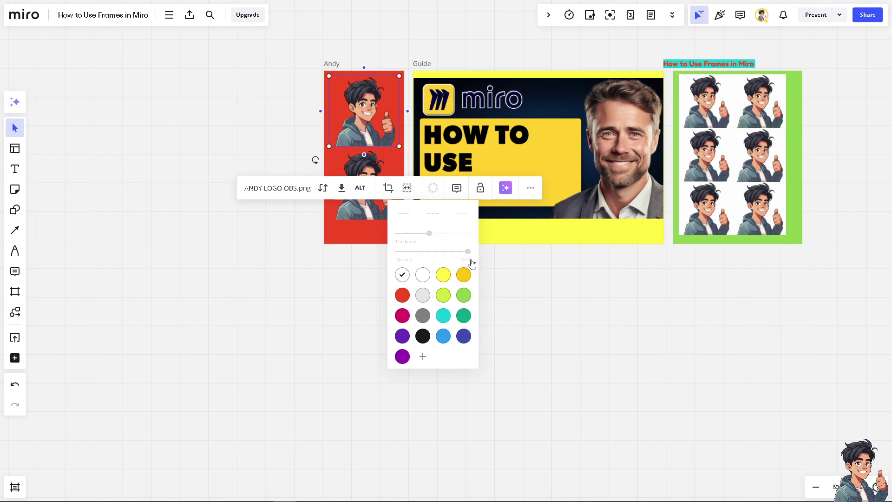
{"action": "left_click", "coordinate": [323, 232]}
{"action": "left_click", "coordinate": [333, 241]}
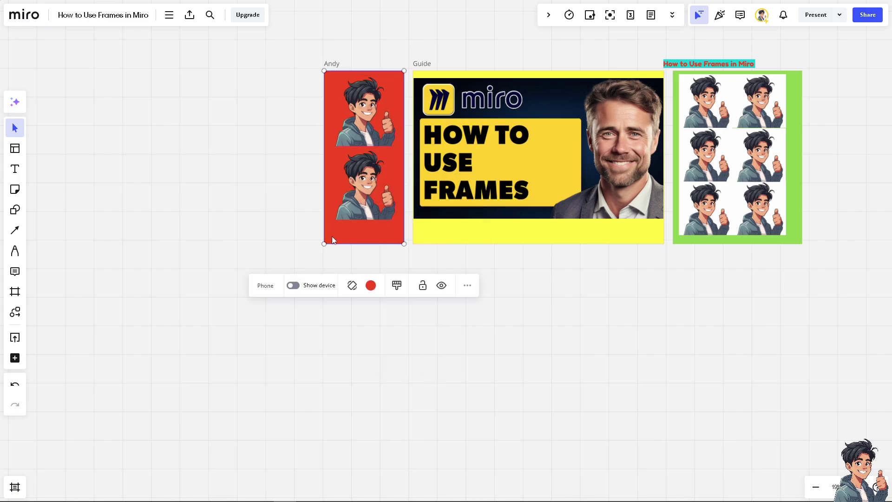
Step: Try several colour styles on the Andy frame and settle on the grey-blue one
{"action": "left_click", "coordinate": [395, 288]}
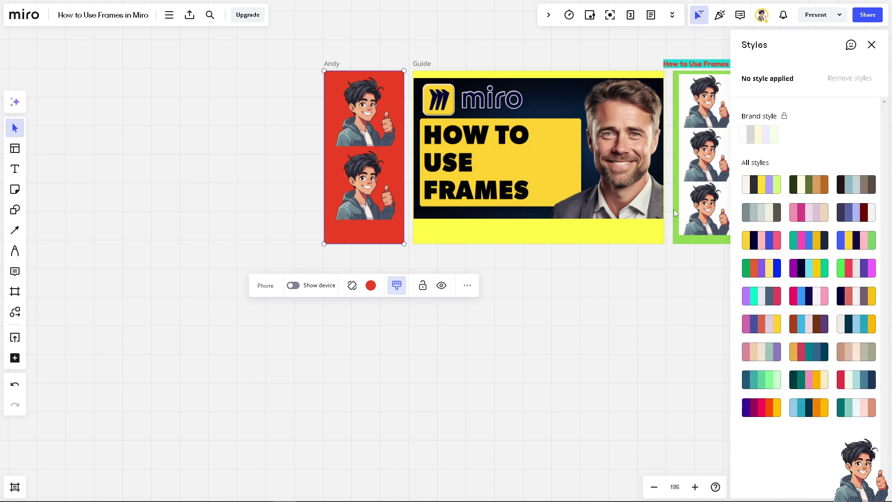
{"action": "left_click", "coordinate": [763, 186]}
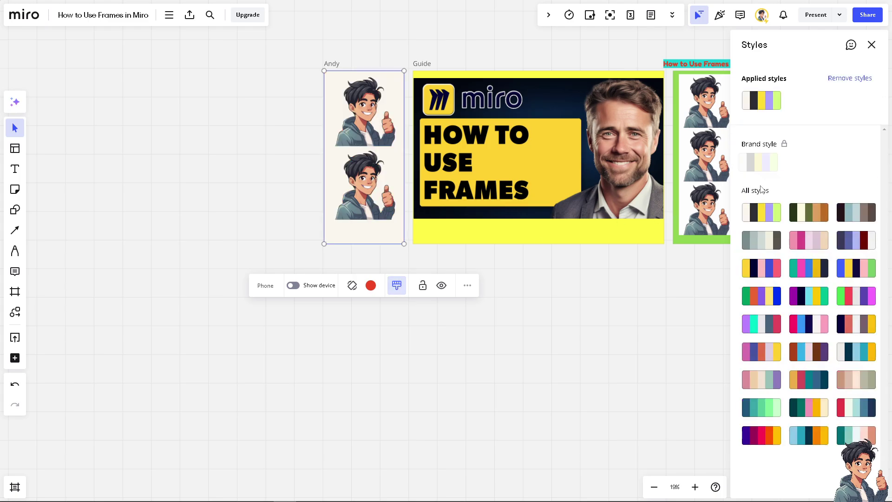
{"action": "left_click", "coordinate": [761, 241]}
{"action": "left_click", "coordinate": [813, 213]}
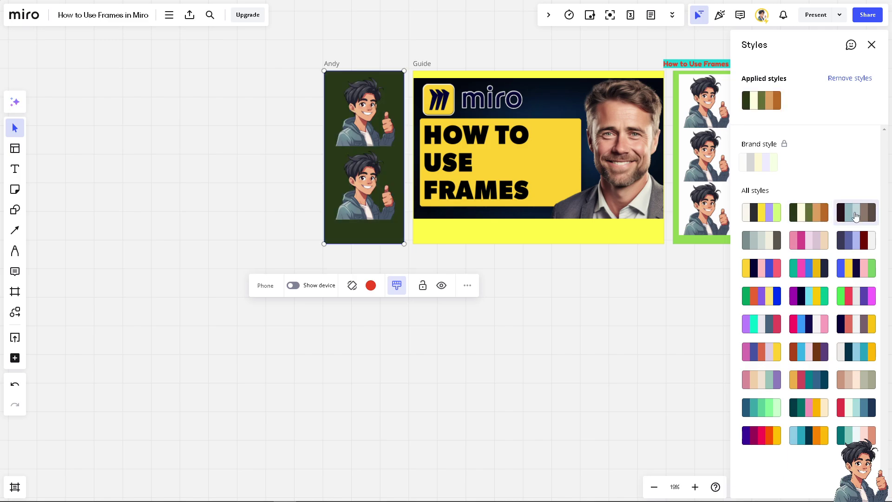
{"action": "left_click", "coordinate": [761, 240]}
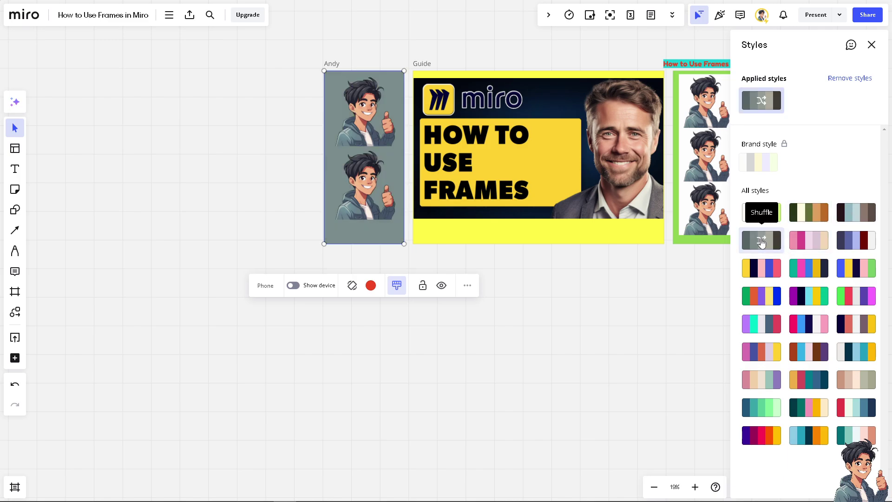
Step: Turn on Show device so Andy appears as a phone and the green grid frame as a tablet
{"action": "left_click", "coordinate": [294, 286]}
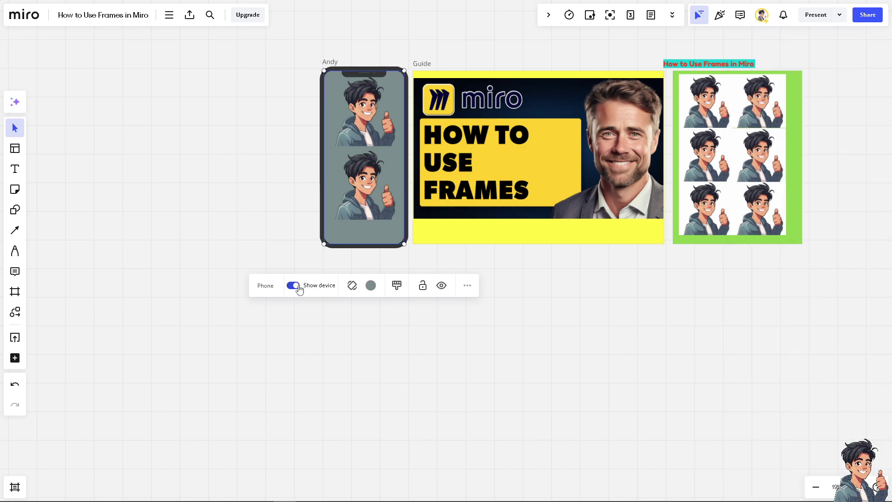
{"action": "left_click", "coordinate": [525, 222]}
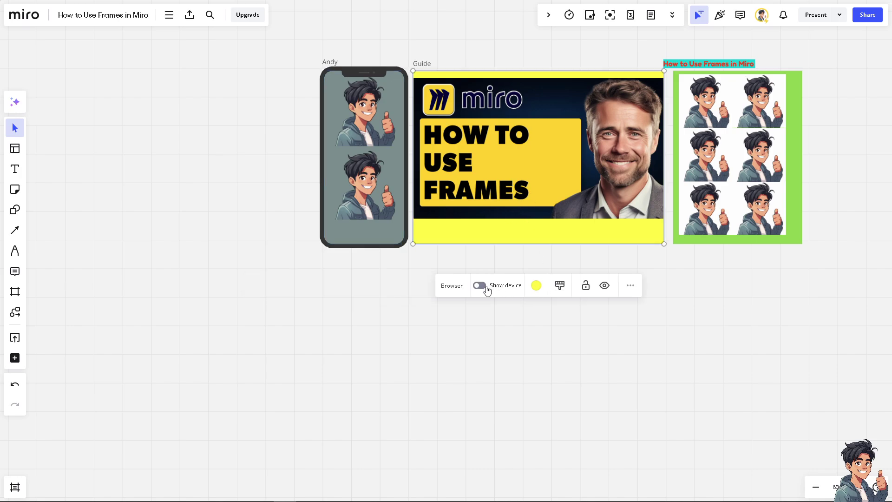
{"action": "left_click", "coordinate": [688, 171]}
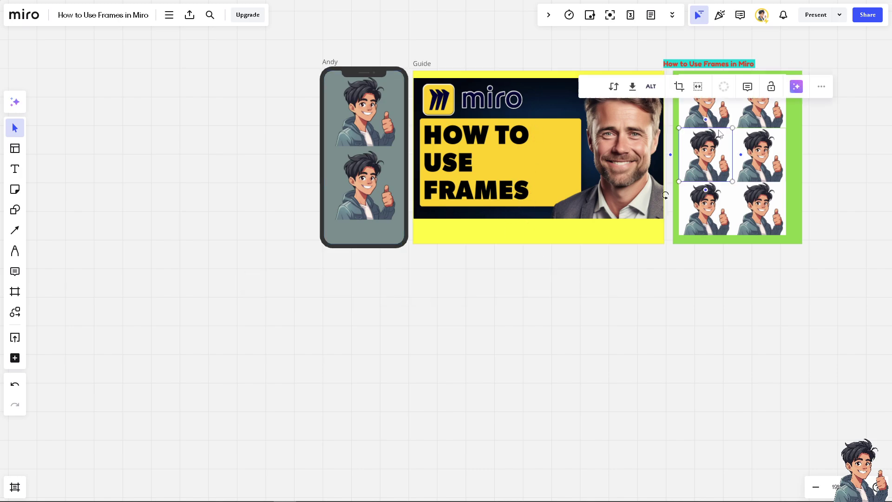
{"action": "left_click", "coordinate": [677, 245]}
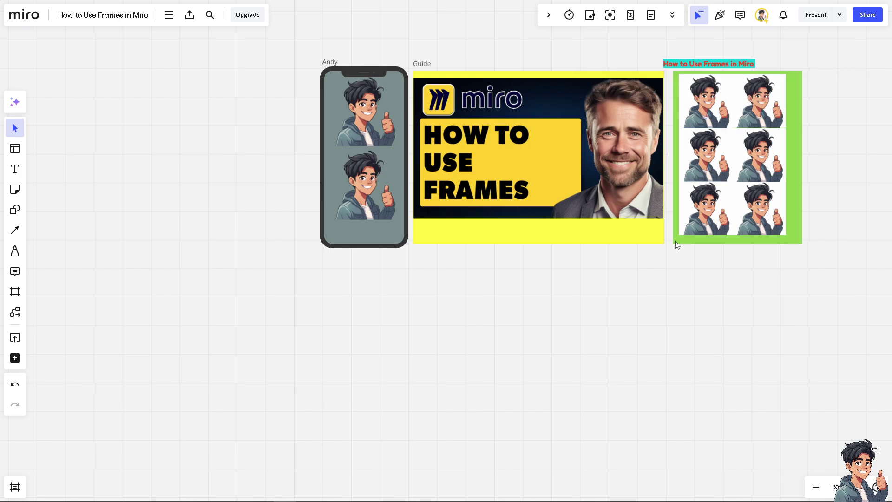
{"action": "left_click", "coordinate": [677, 240]}
{"action": "left_click", "coordinate": [666, 285]}
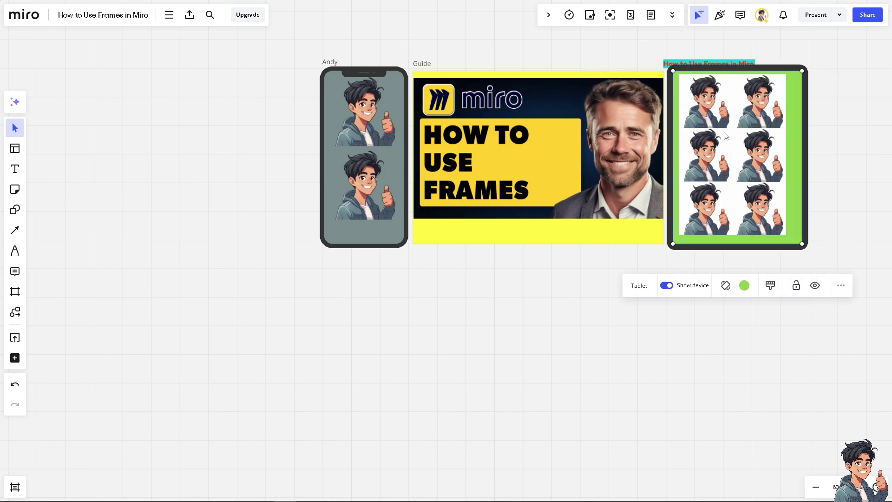
Step: Use Copy style on the tablet frame and paste a second 'How to Use Frames in Miro' title below
{"action": "left_click", "coordinate": [842, 287]}
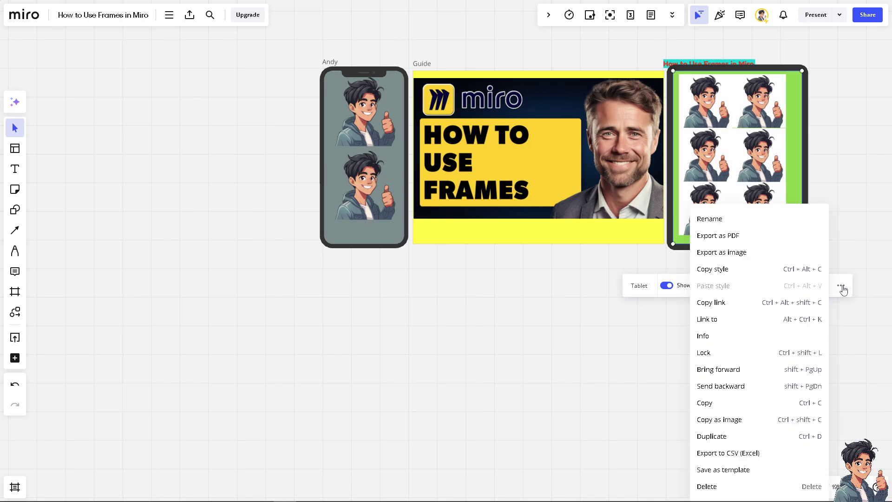
{"action": "left_click", "coordinate": [718, 272]}
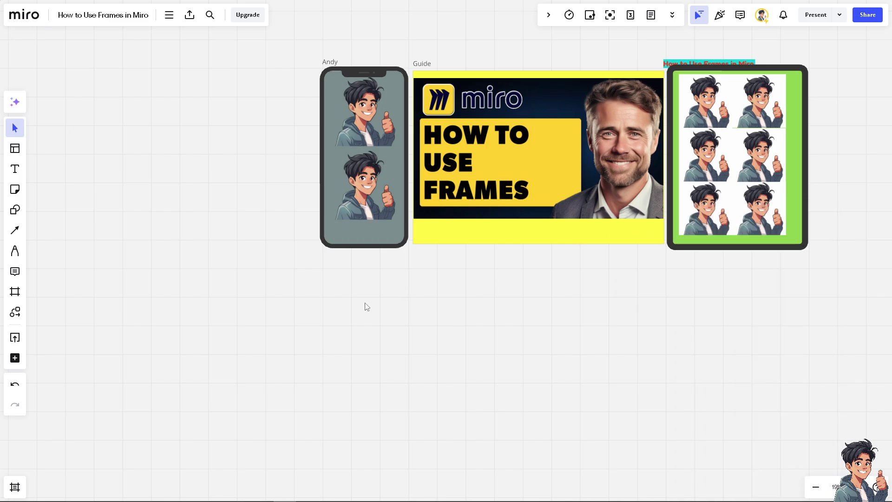
{"action": "key", "text": "ctrl+v"}
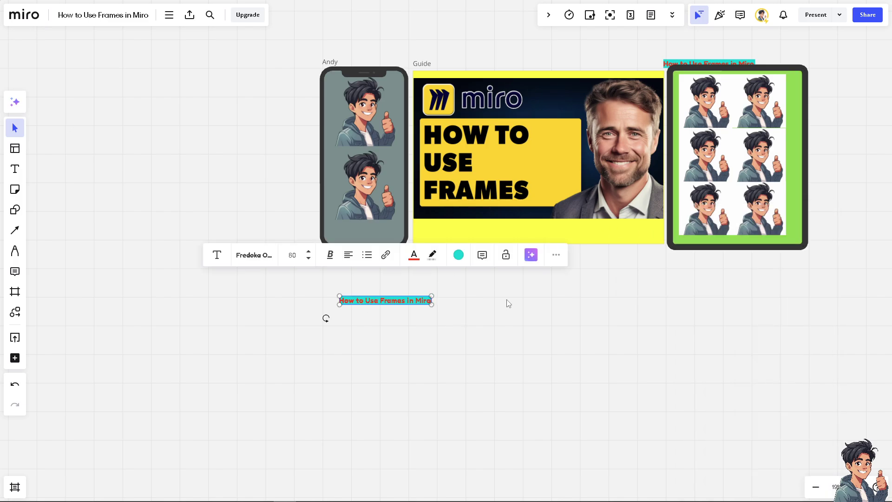
{"action": "left_click", "coordinate": [797, 135]}
{"action": "left_click", "coordinate": [842, 285]}
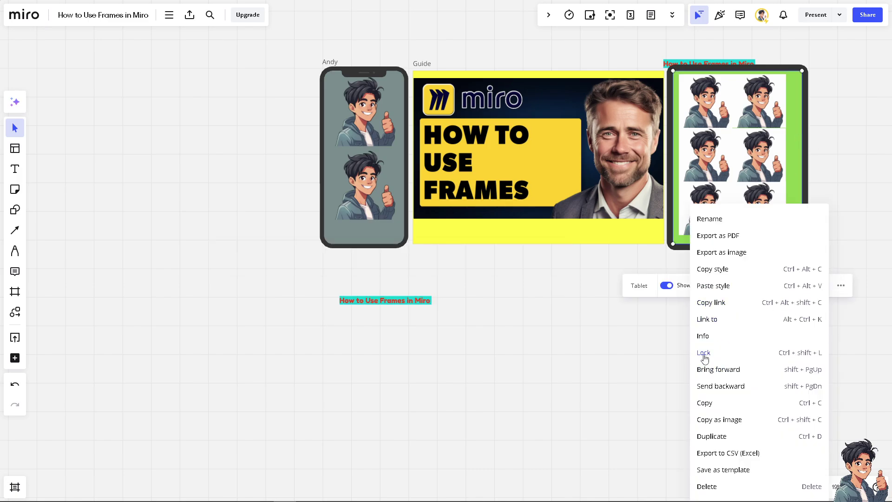
{"action": "left_click", "coordinate": [727, 143]}
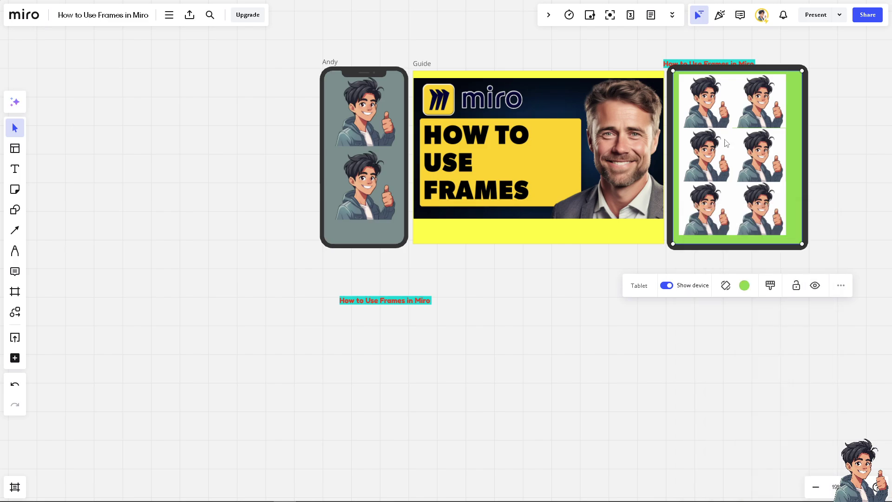
{"action": "key", "text": "ctrl+z"}
{"action": "key", "text": "ctrl+z"}
{"action": "key", "text": "ctrl+shift+z"}
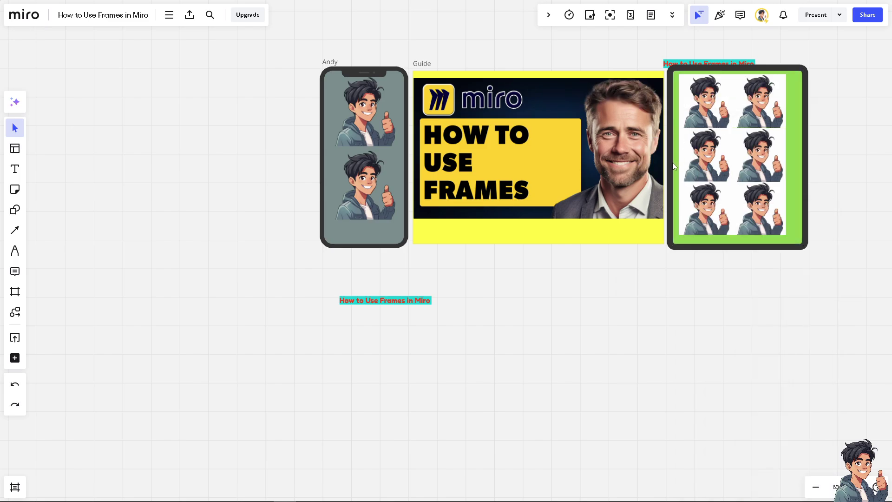
{"action": "key", "text": "ctrl+shift+z"}
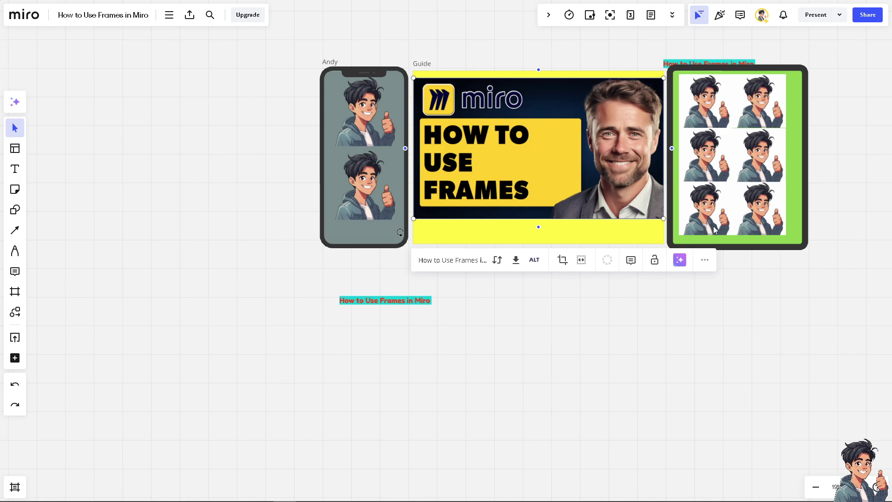
{"action": "left_click", "coordinate": [675, 251]}
{"action": "left_click", "coordinate": [677, 244]}
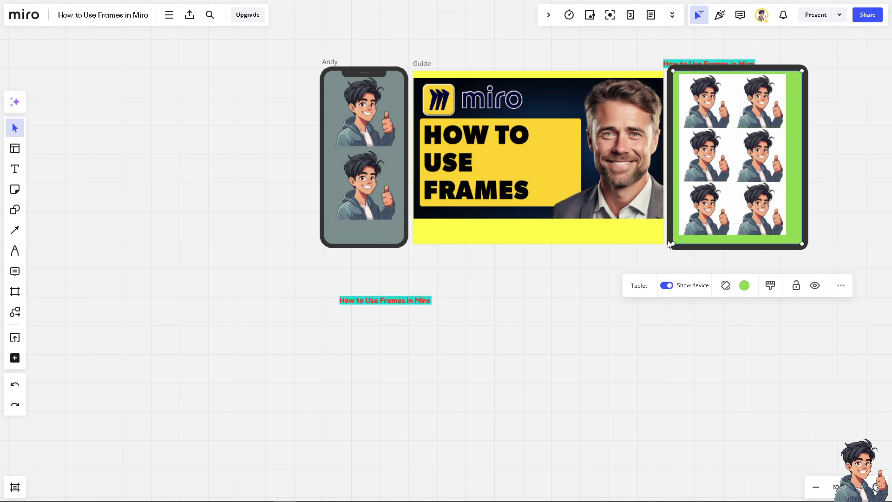
{"action": "key", "text": "Escape"}
{"action": "left_click_drag", "start_coordinate": [683, 242], "coordinate": [482, 231]}
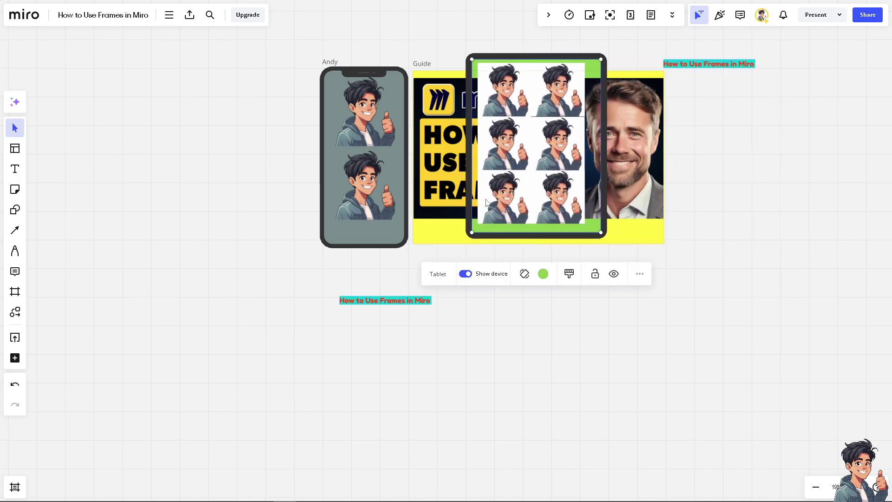
{"action": "left_click", "coordinate": [640, 274]}
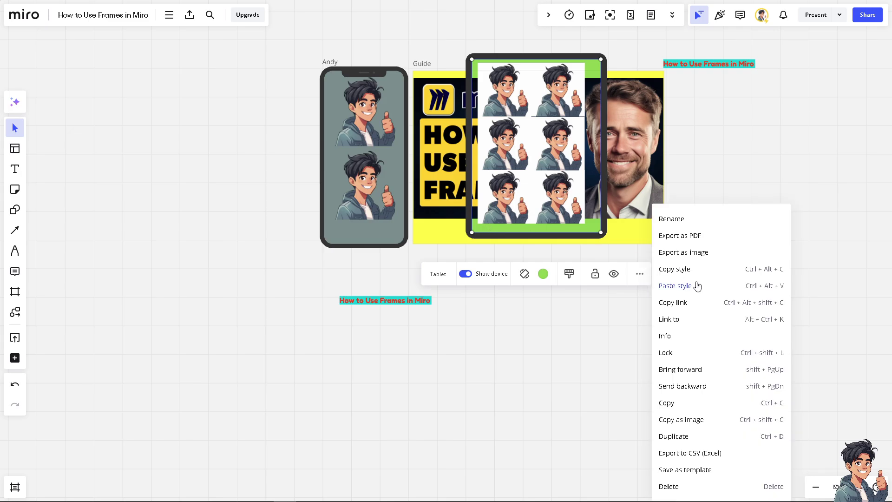
{"action": "left_click", "coordinate": [701, 386]}
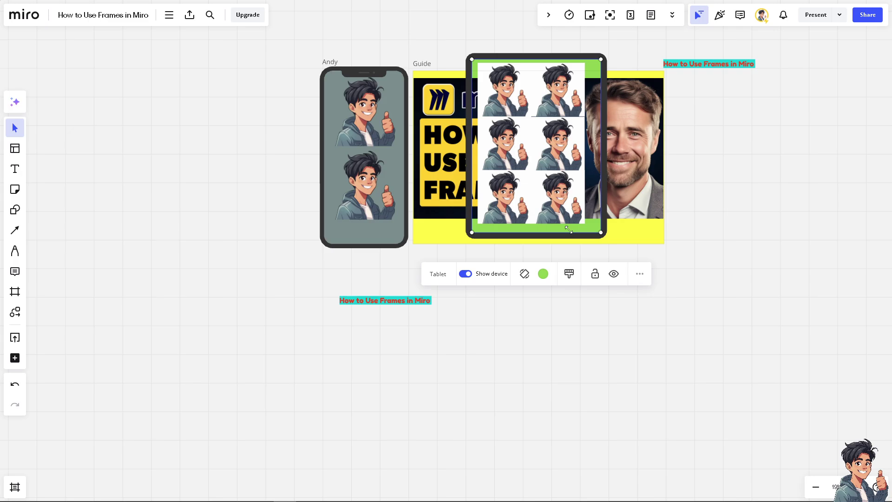
{"action": "left_click", "coordinate": [640, 273]}
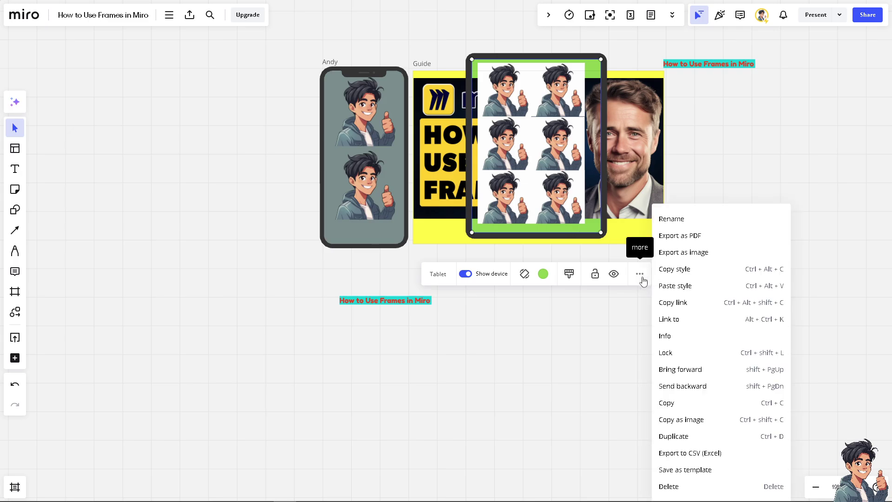
{"action": "left_click", "coordinate": [692, 386]}
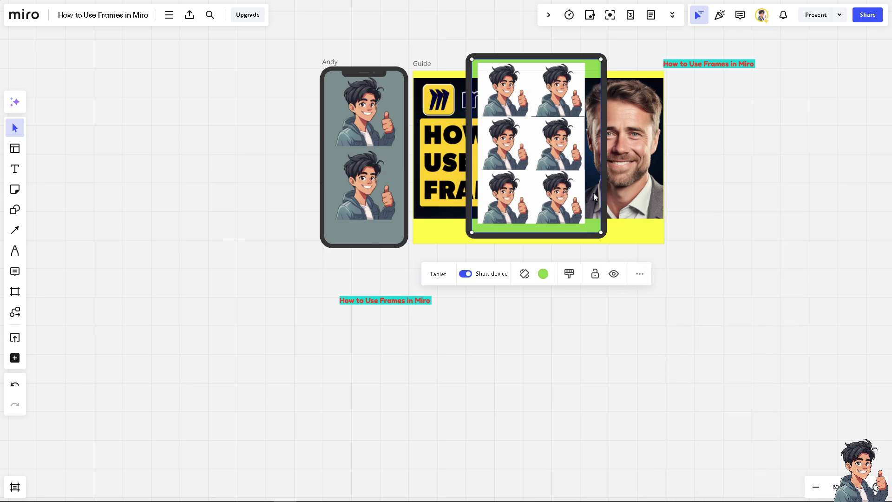
{"action": "right_click", "coordinate": [596, 222]}
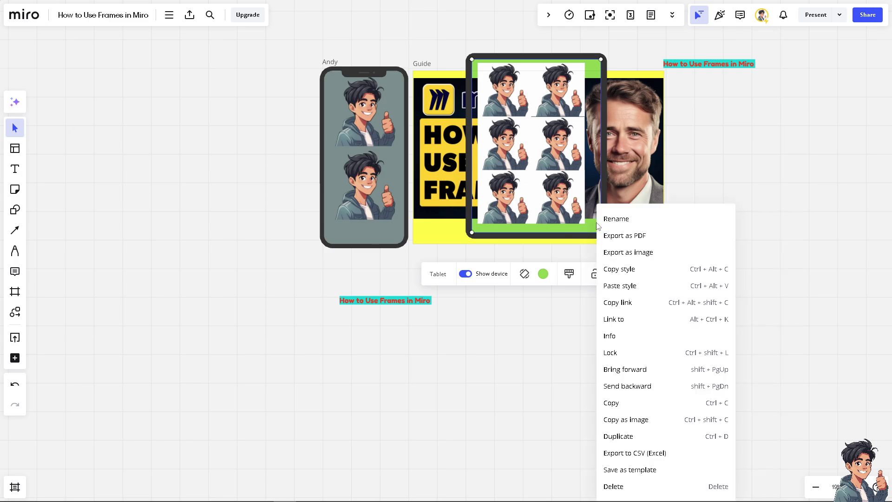
{"action": "left_click", "coordinate": [639, 391]}
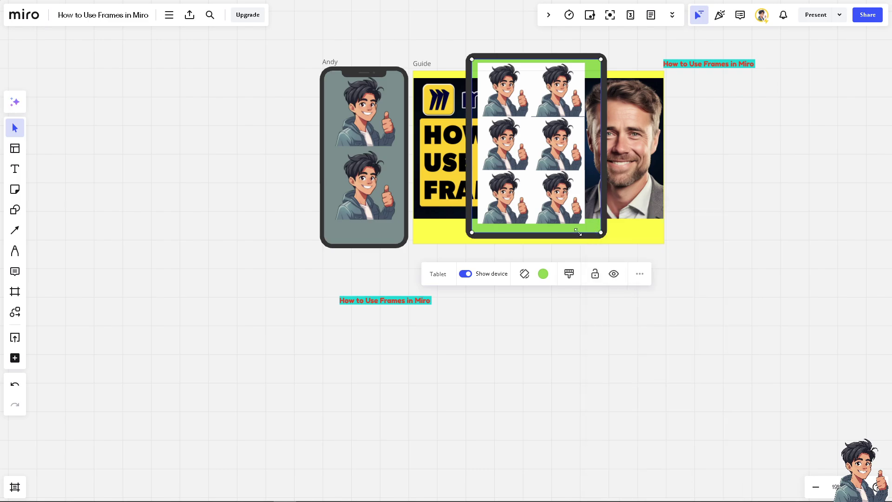
{"action": "mouse_move", "coordinate": [581, 228]}
{"action": "left_mouse_down"}
{"action": "mouse_move", "coordinate": [589, 239]}
{"action": "mouse_move", "coordinate": [637, 227]}
{"action": "mouse_move", "coordinate": [597, 241]}
{"action": "mouse_move", "coordinate": [586, 235]}
{"action": "left_mouse_up"}
{"action": "key", "text": "ctrl+z"}
{"action": "key", "text": "ctrl+z"}
Step: Try saving the tablet's top image as a template, then dismiss the upgrade pricing plans
{"action": "left_click", "coordinate": [804, 170]}
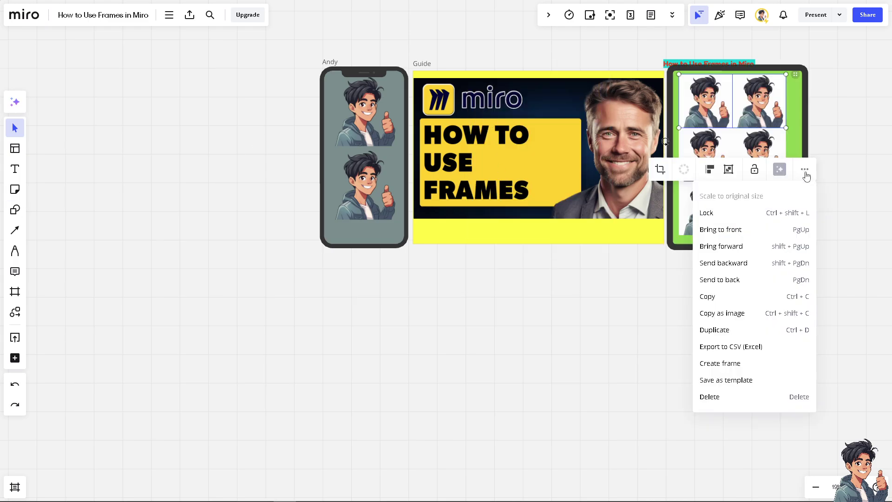
{"action": "left_click", "coordinate": [726, 381]}
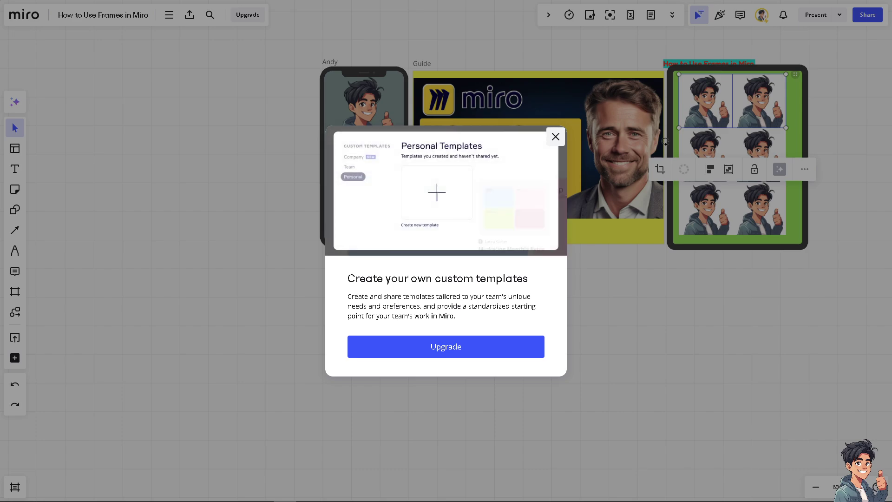
{"action": "left_click", "coordinate": [454, 353]}
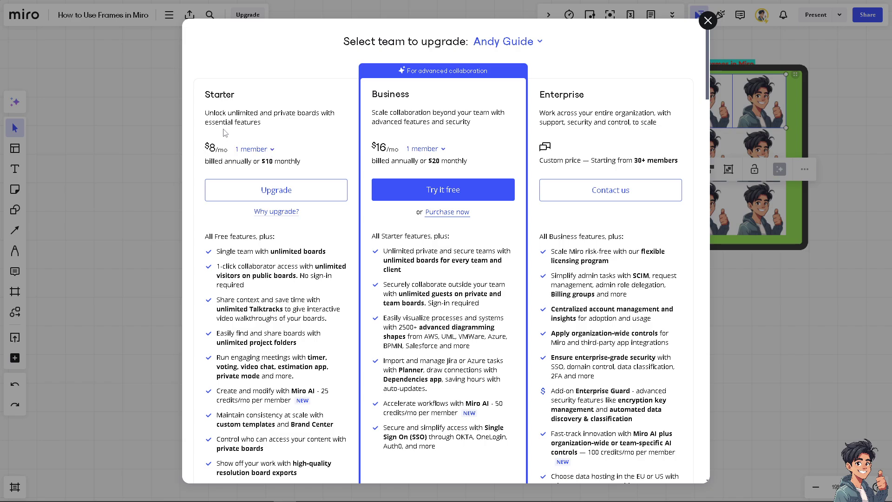
{"action": "left_click", "coordinate": [708, 21]}
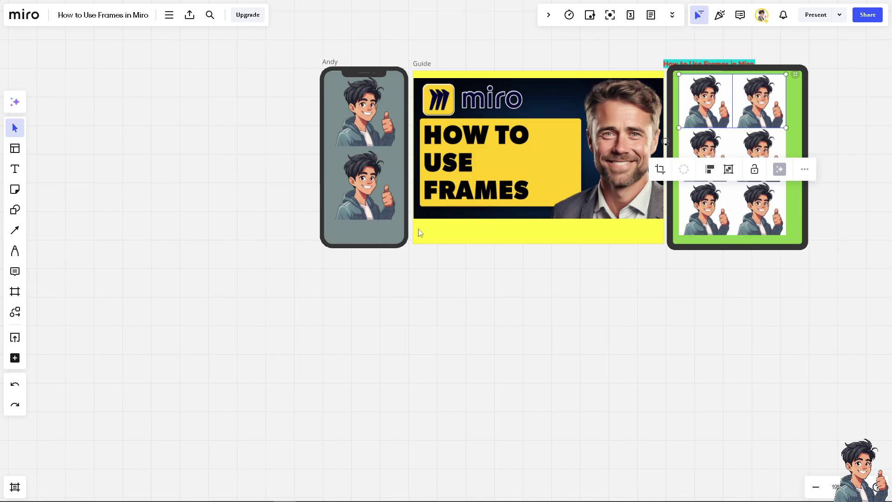
Step: Add the Keynote Presentation template's slide frames to the empty canvas beside the device frames
{"action": "scroll", "coordinate": [420, 225], "scroll_direction": "up", "scroll_amount": 4}
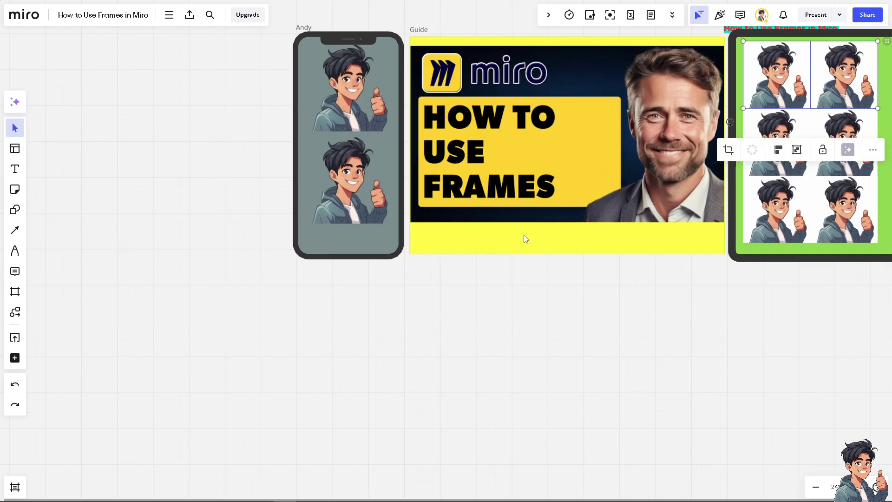
{"action": "scroll", "coordinate": [523, 237], "scroll_direction": "up", "scroll_amount": 1}
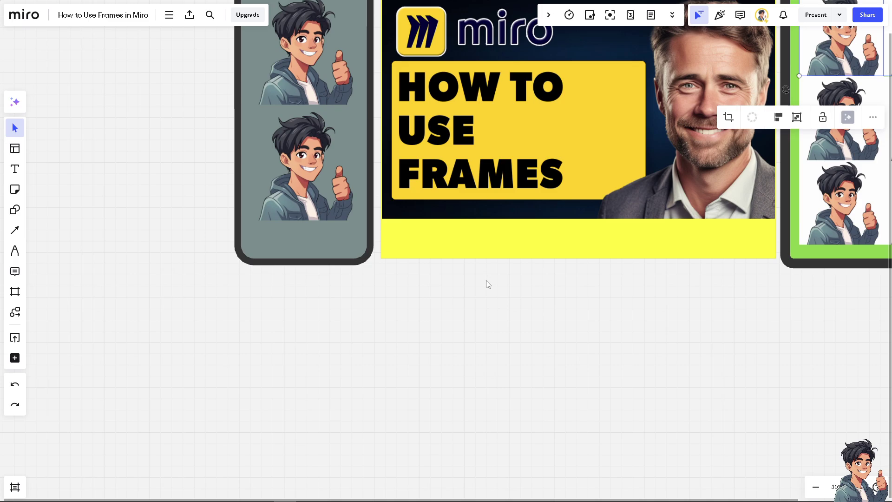
{"action": "scroll", "coordinate": [488, 222], "scroll_direction": "down", "scroll_amount": 2}
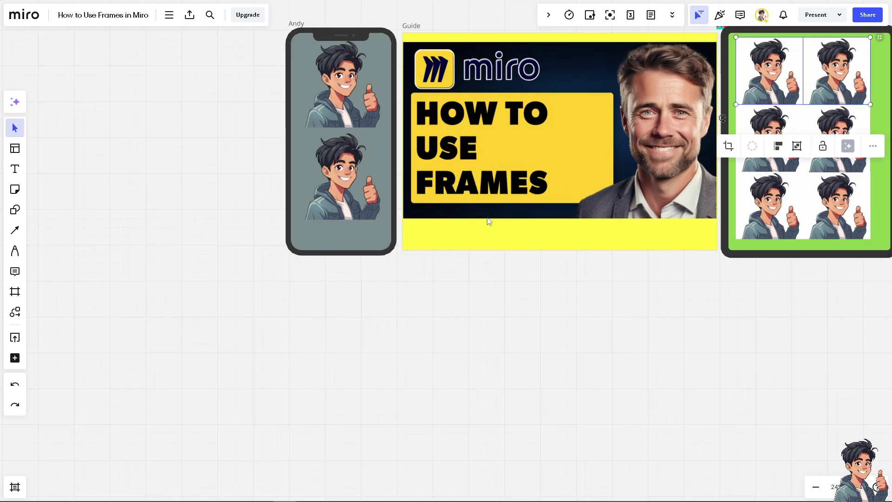
{"action": "left_click", "coordinate": [15, 292]}
{"action": "left_click", "coordinate": [71, 214]}
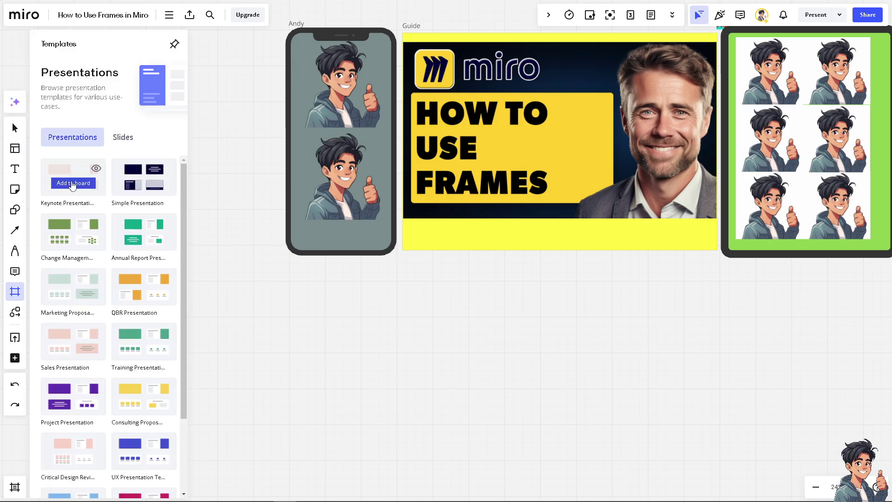
{"action": "left_click", "coordinate": [72, 185]}
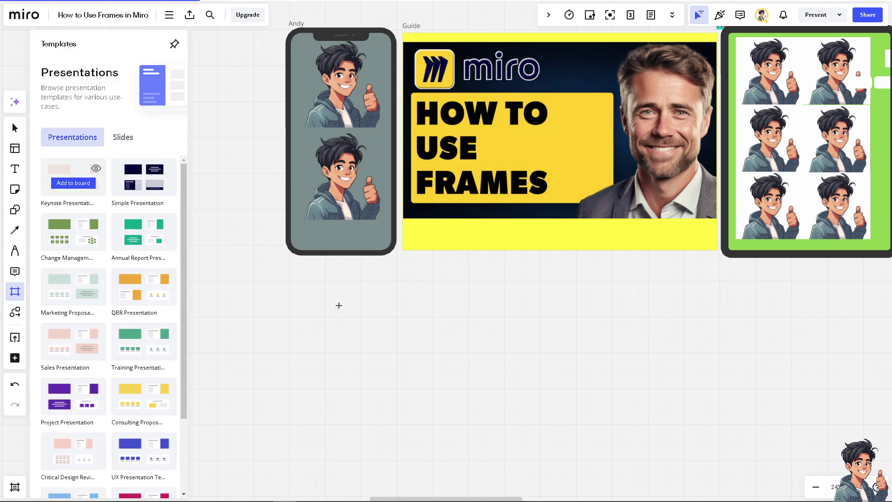
{"action": "left_click", "coordinate": [318, 291]}
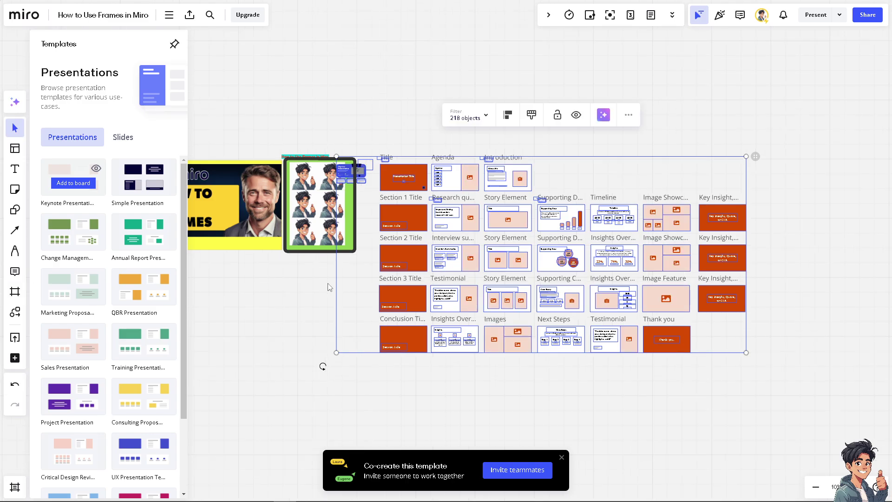
{"action": "left_click", "coordinate": [278, 312]}
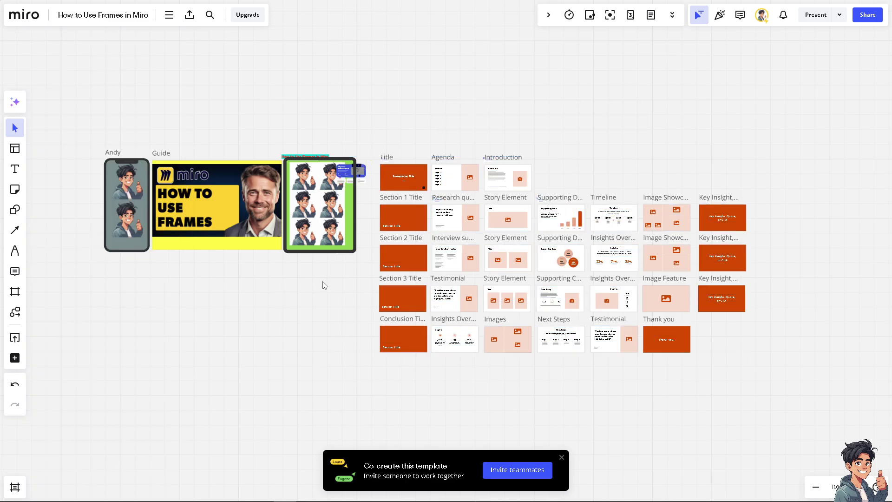
Step: Add the Simple Presentation template from the frame templates as well
{"action": "left_click", "coordinate": [14, 292]}
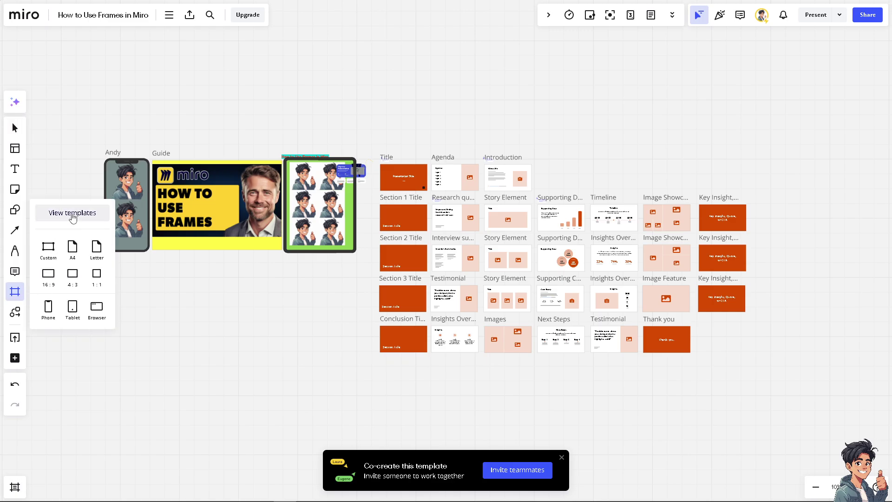
{"action": "left_click", "coordinate": [72, 214]}
{"action": "mouse_move", "coordinate": [149, 195]}
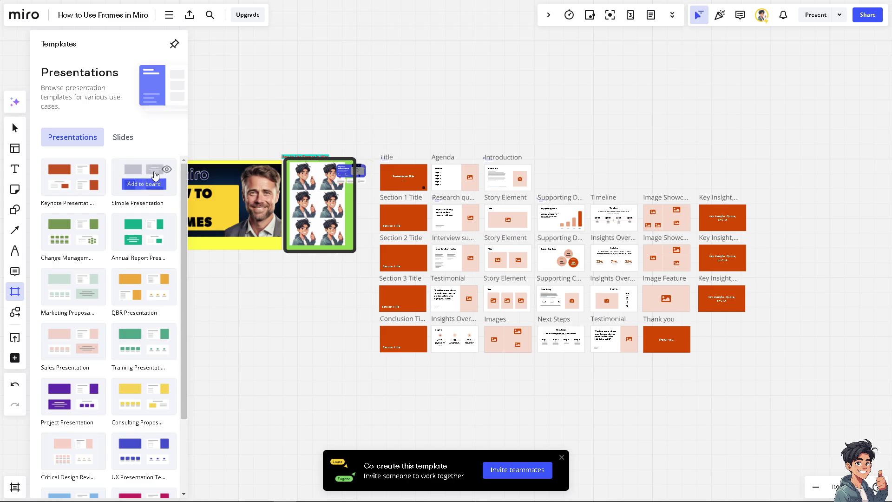
{"action": "left_click", "coordinate": [182, 191]}
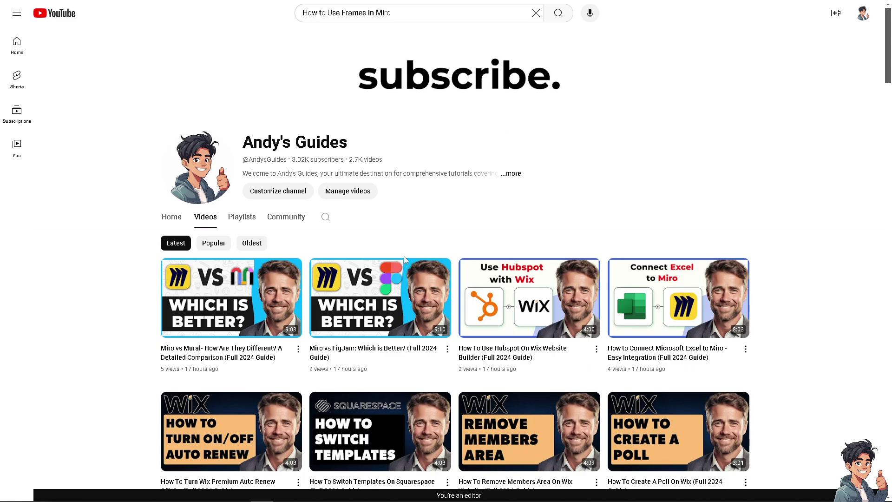
{"action": "scroll", "coordinate": [376, 312], "scroll_direction": "down", "scroll_amount": 5}
{"action": "scroll", "coordinate": [377, 312], "scroll_direction": "down", "scroll_amount": 14}
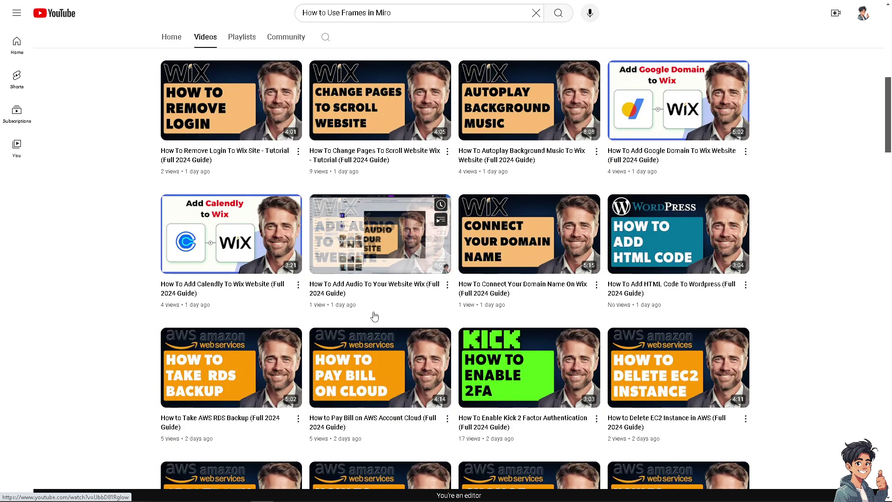
{"action": "scroll", "coordinate": [352, 312], "scroll_direction": "down", "scroll_amount": 18}
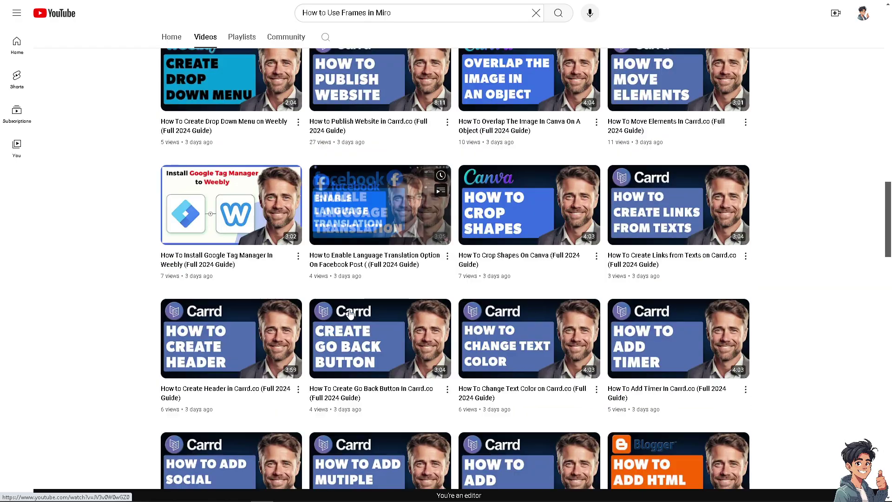